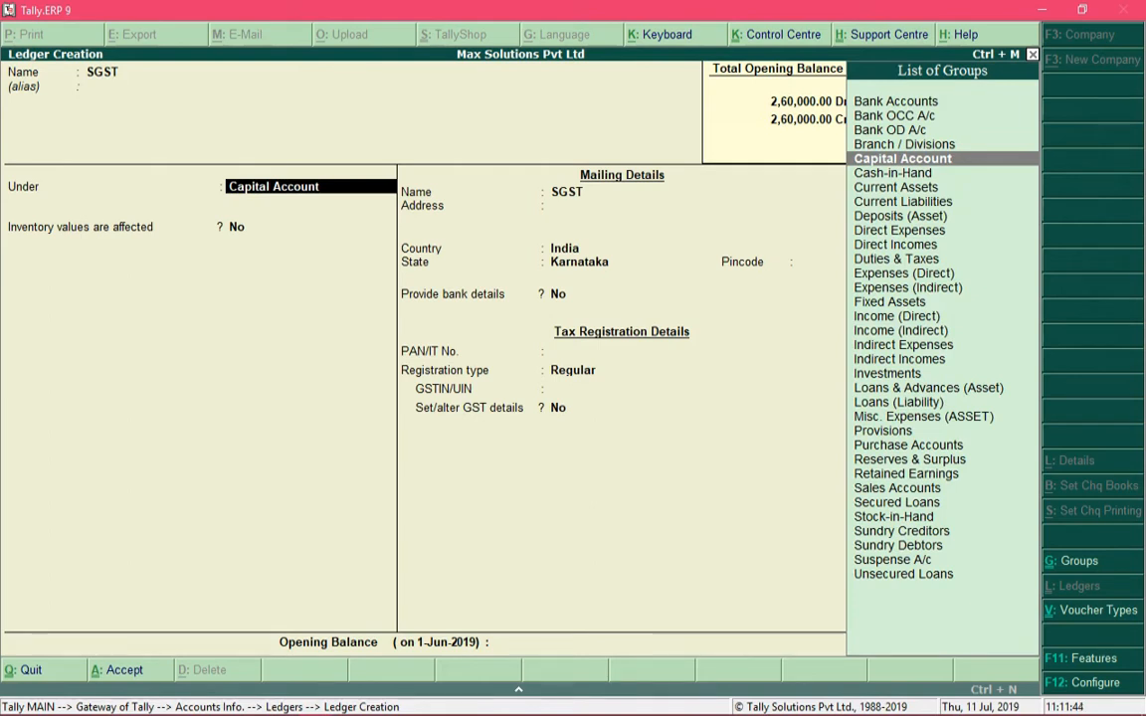
# Place the SGST ledger under Duties & Taxes, with duty type GST and tax type State Tax
pyautogui.write('Du')
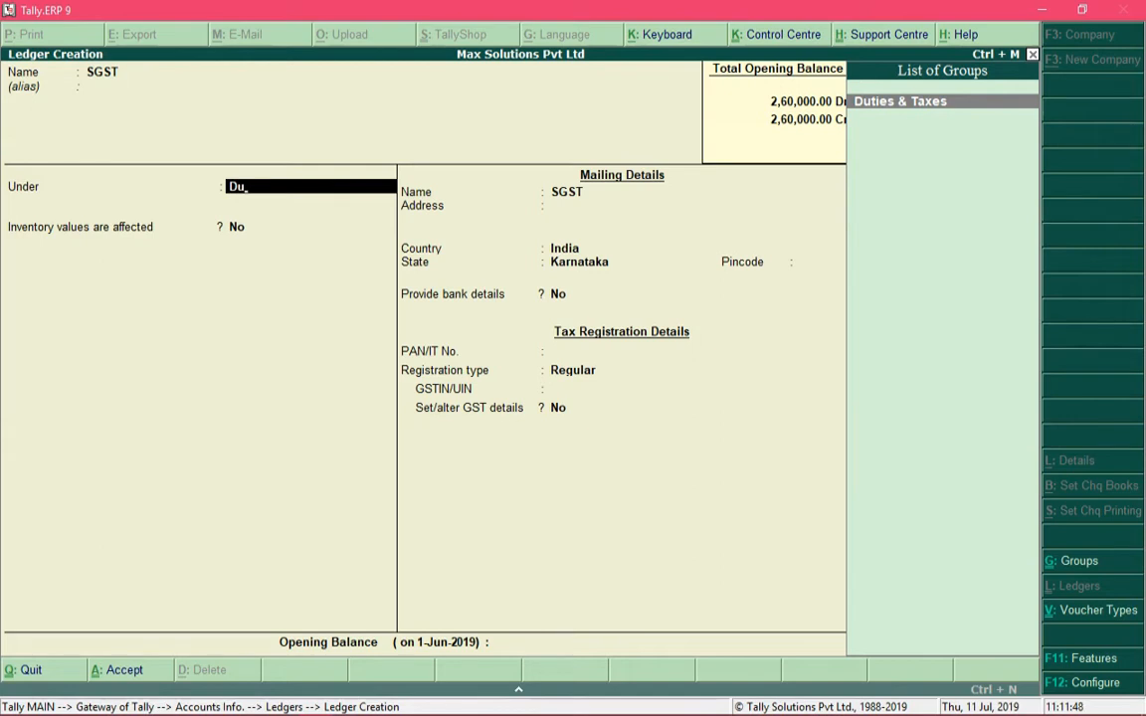
pyautogui.press('Return')
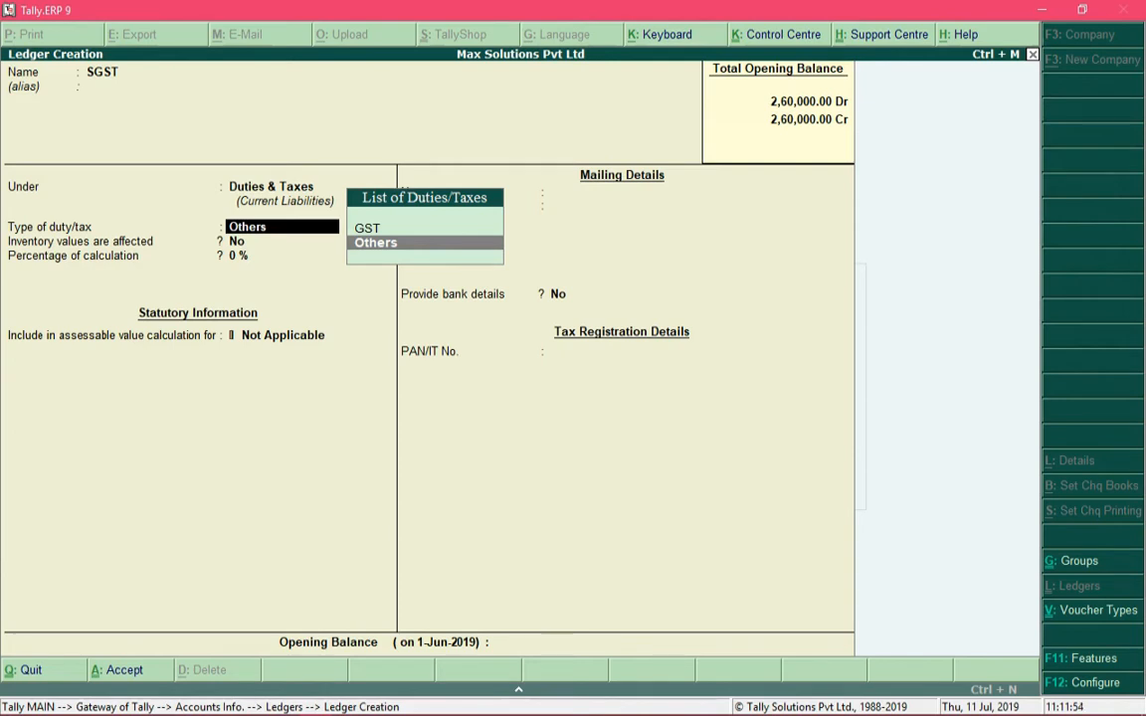
pyautogui.press('Up')
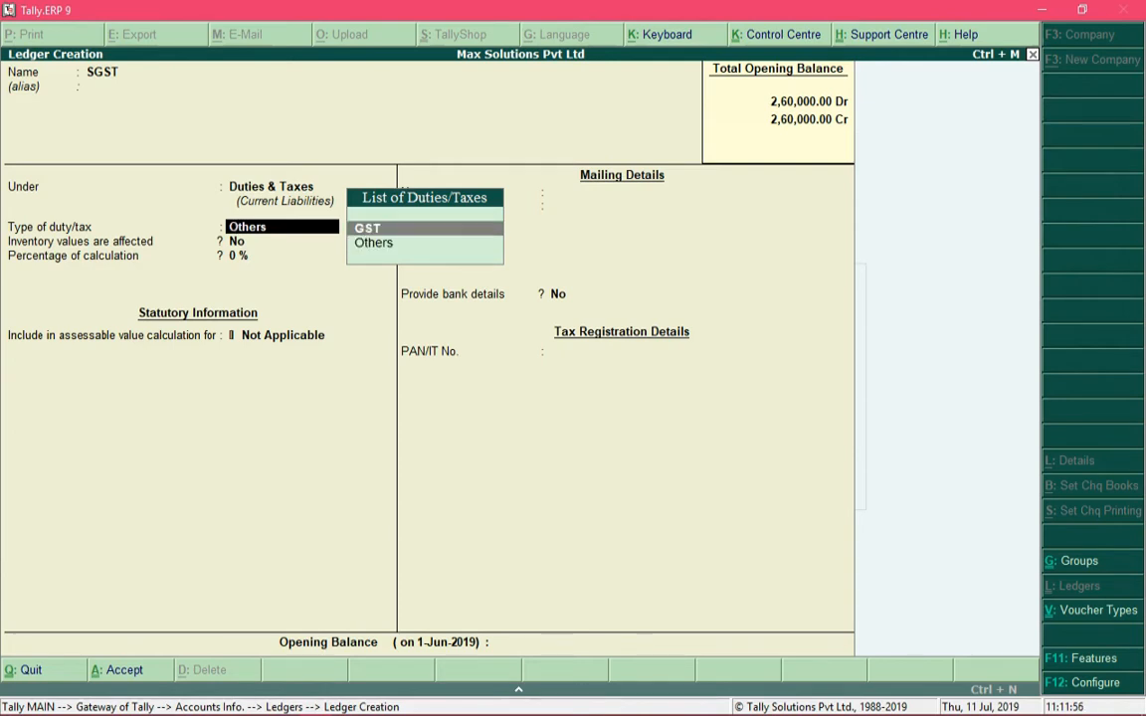
pyautogui.press('Return')
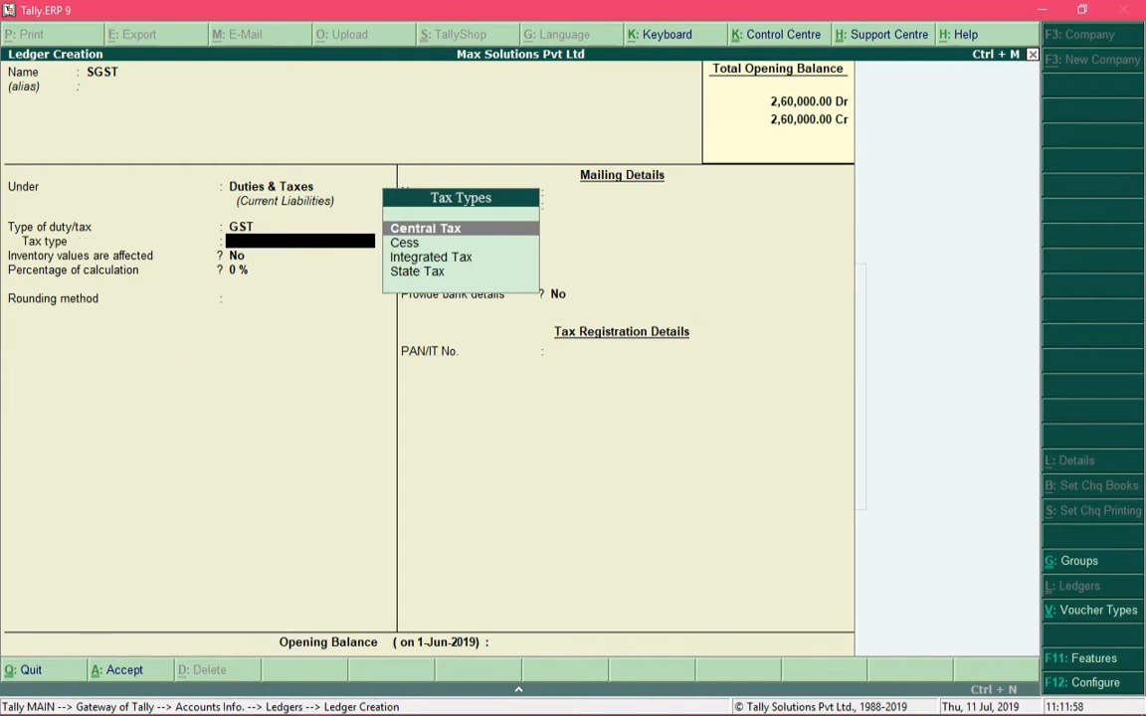
pyautogui.press('Down')
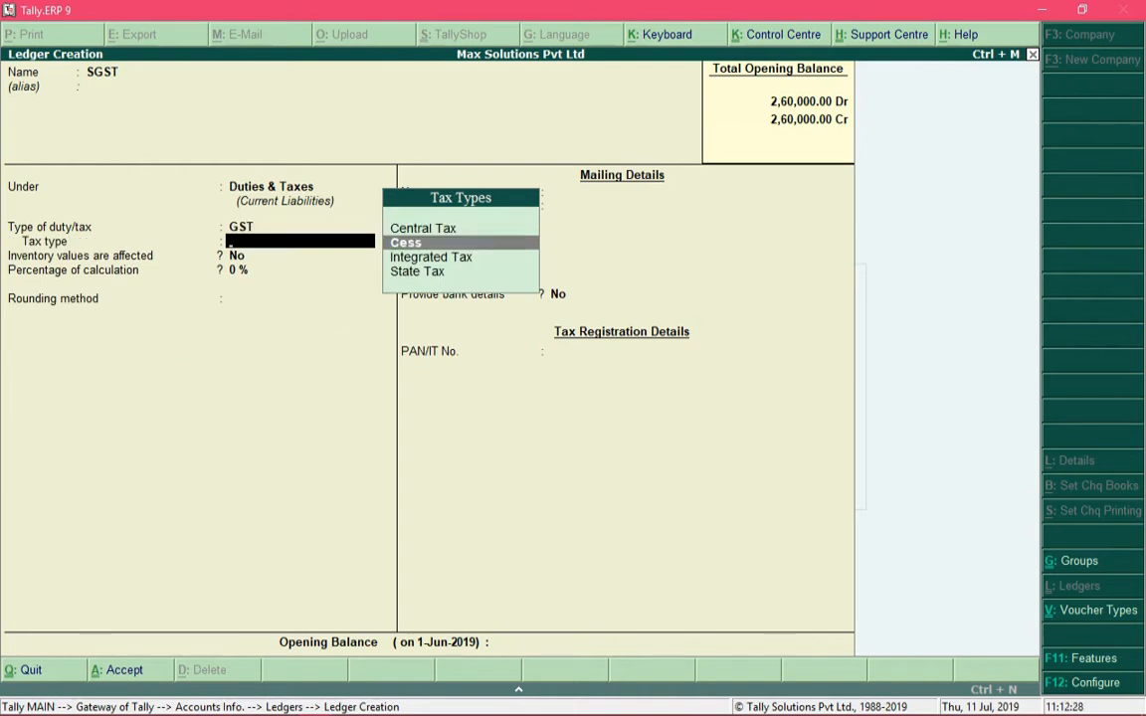
pyautogui.press('Down')
pyautogui.press('Down')
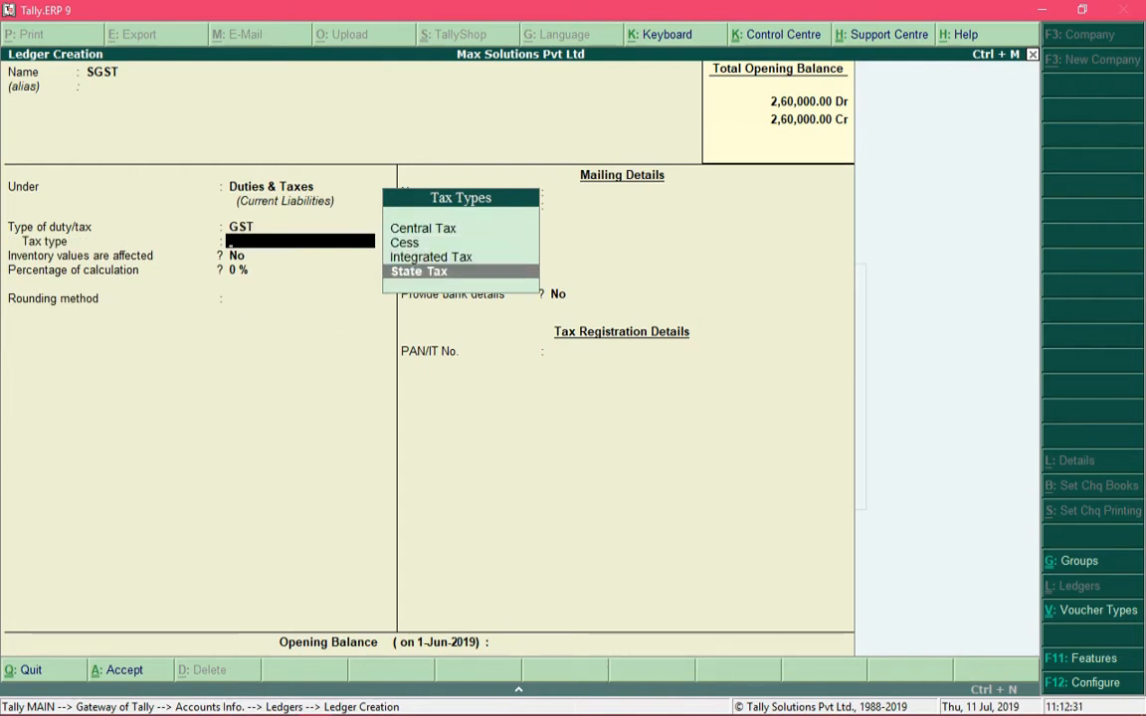
pyautogui.press('Return')
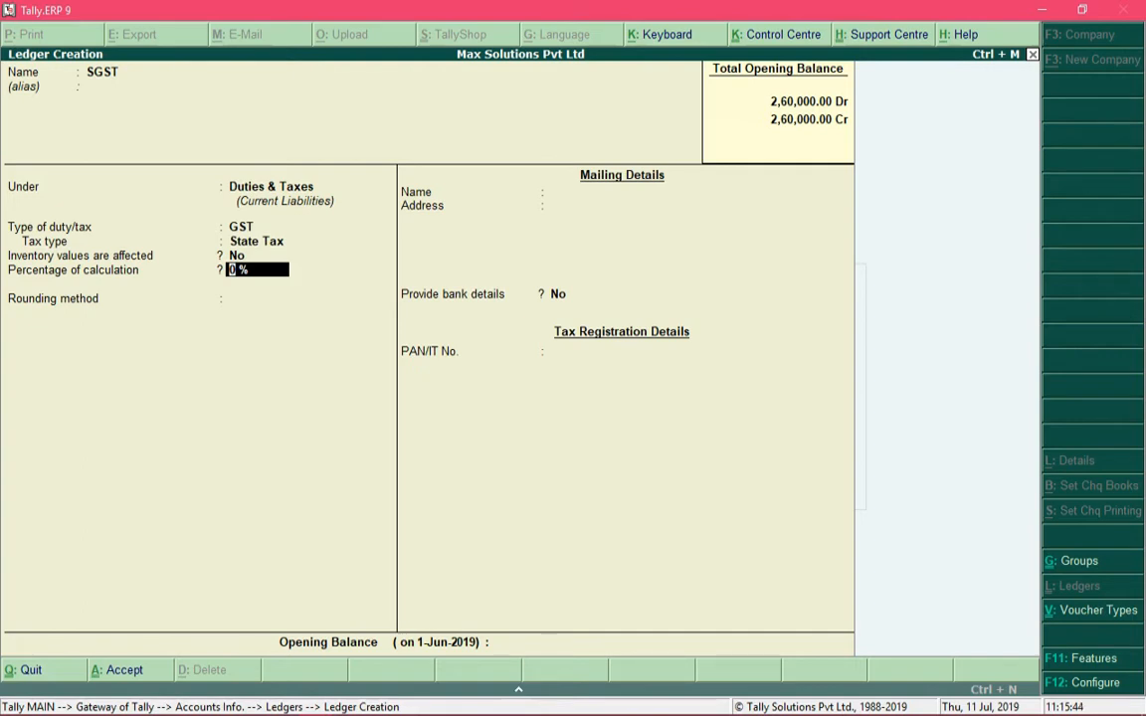
# Enter 2.5% as SGST's percentage of calculation, then replace it with 0%
pyautogui.write('2')
pyautogui.press('BackSpace')
pyautogui.write('2.5%')
pyautogui.press('BackSpace')
pyautogui.press('BackSpace')
pyautogui.press('BackSpace')
pyautogui.press('BackSpace')
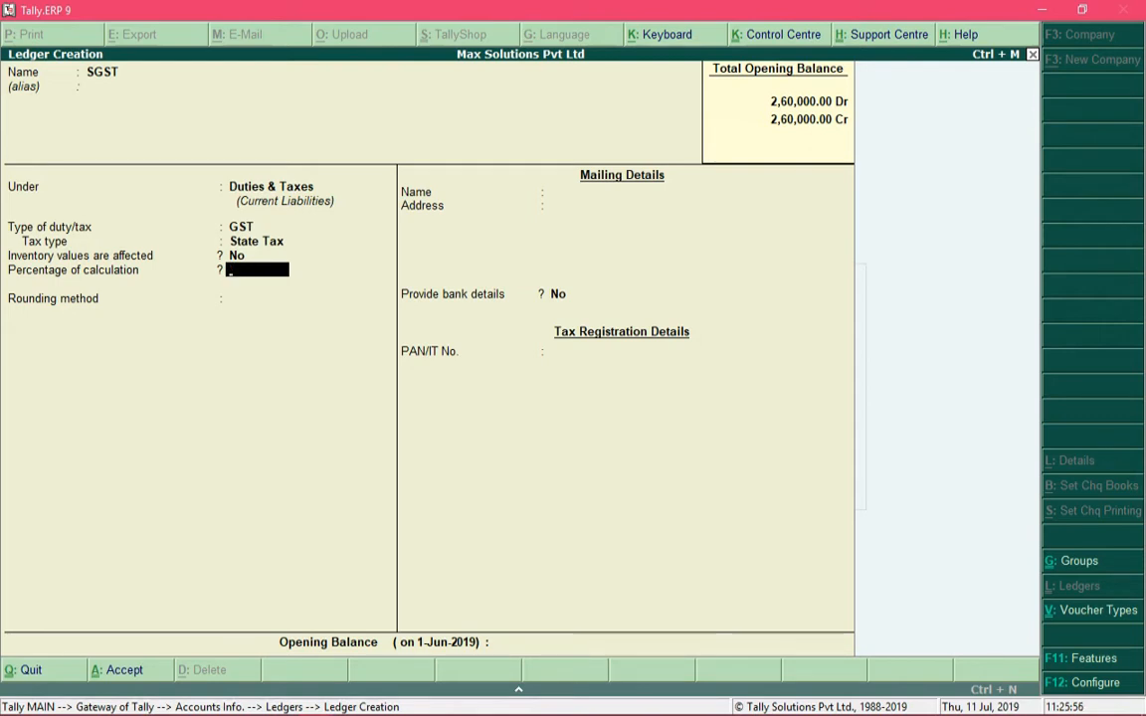
pyautogui.write('0%')
# Accept 0% for SGST and browse the rounding methods, such as Normal and Downward Rounding
pyautogui.press('Return')
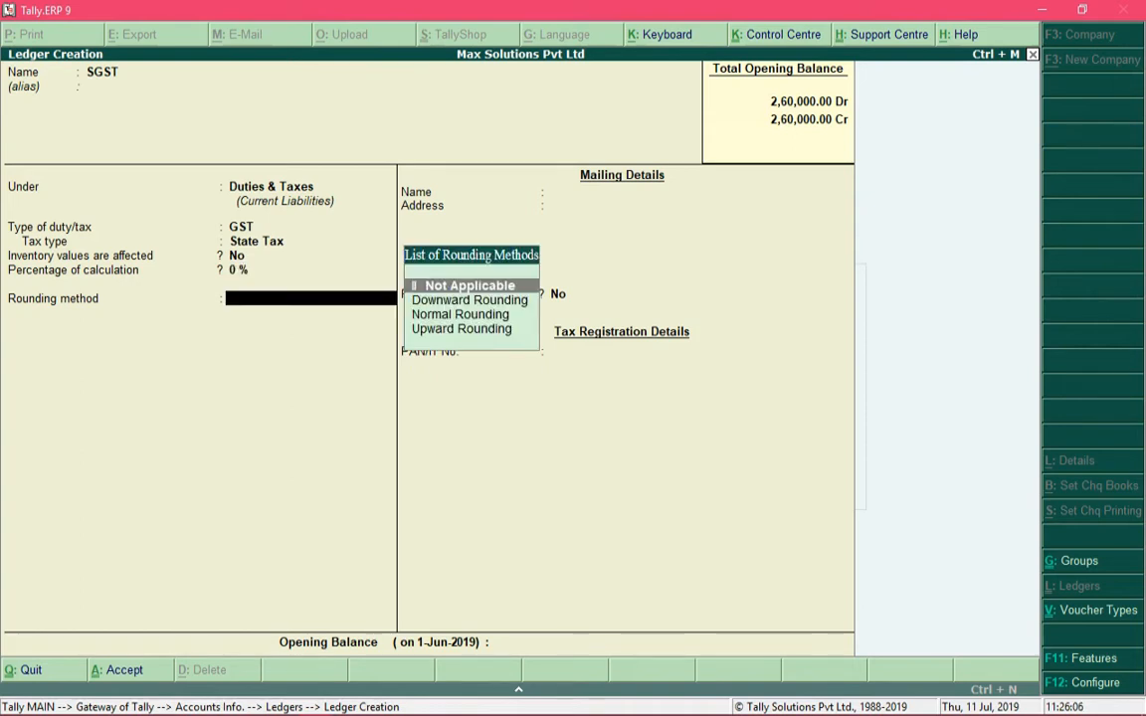
pyautogui.press('Down')
pyautogui.press('Down')
pyautogui.press('Down')
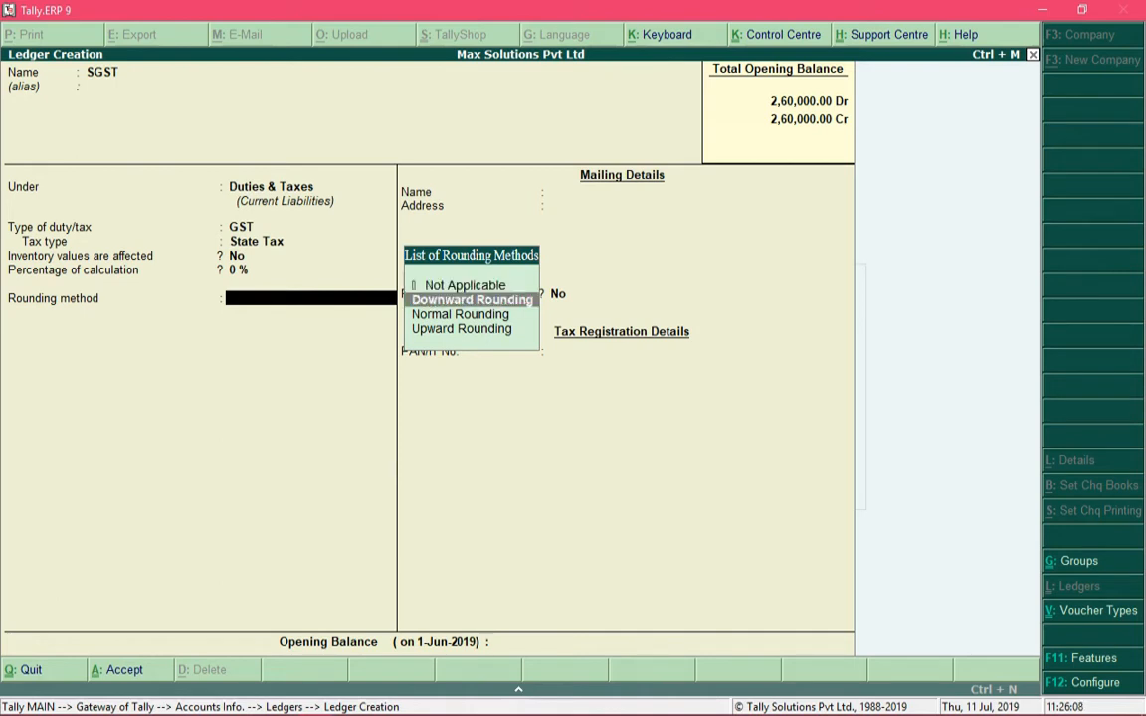
pyautogui.press('Up')
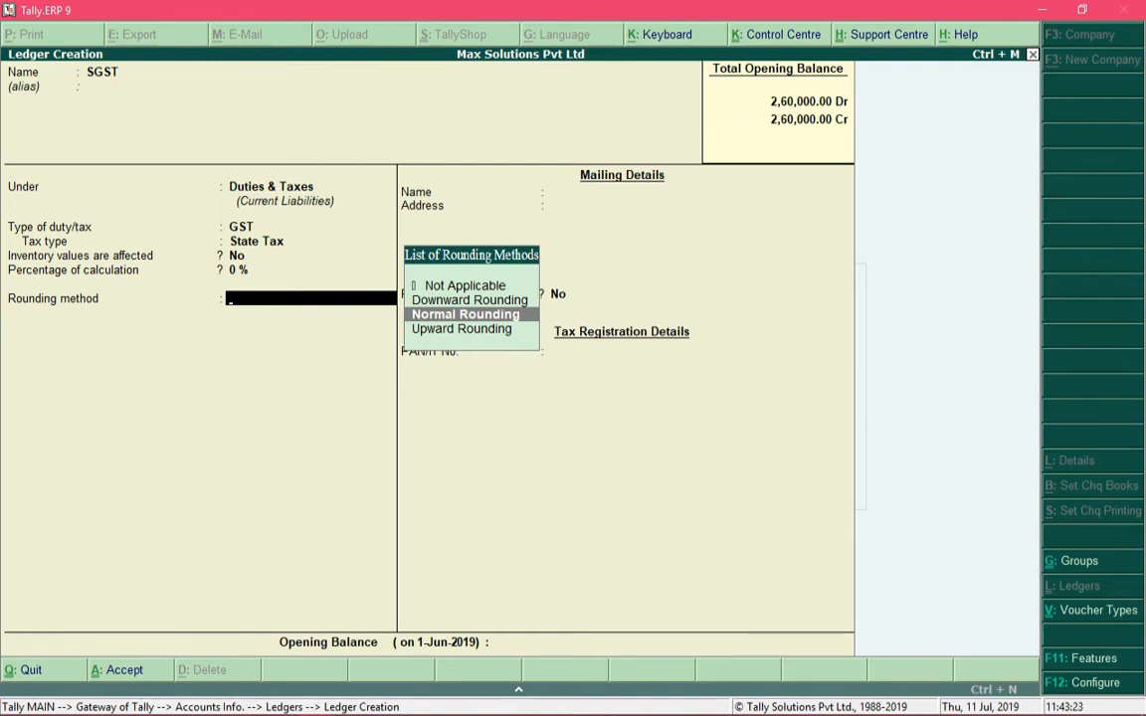
pyautogui.press('Up')
pyautogui.press('Down')
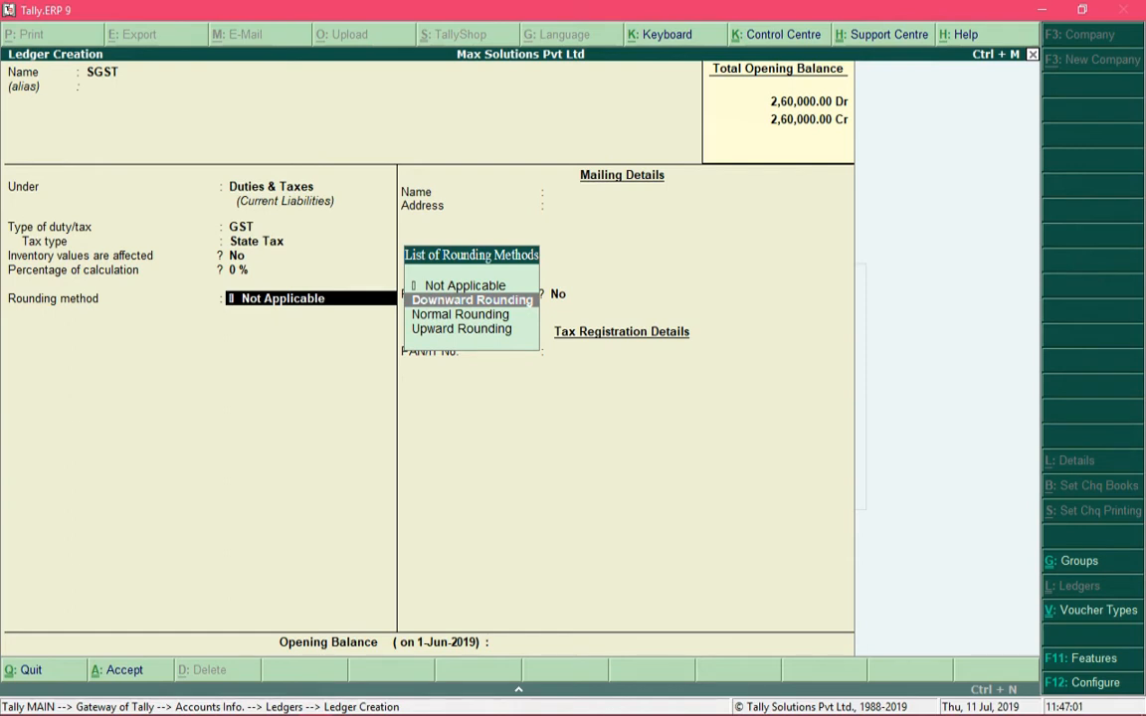
# Look through the SGST rounding options, then confirm Not Applicable as the rounding method
pyautogui.press('Down')
pyautogui.press('Down')
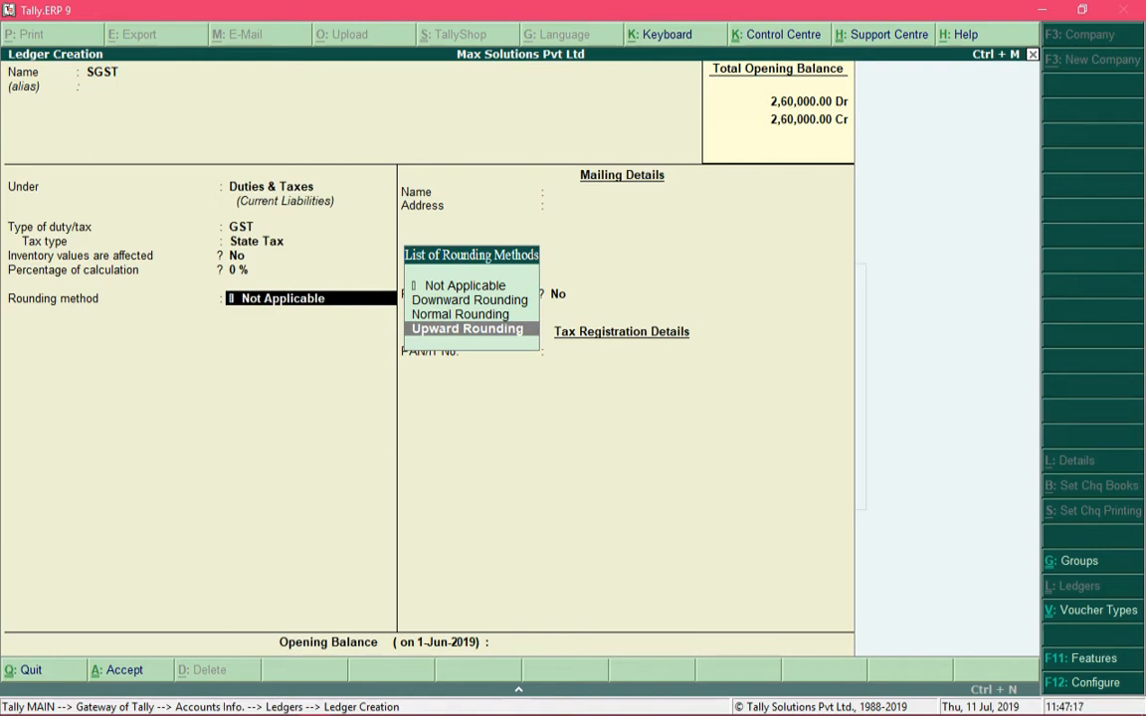
pyautogui.press('Up')
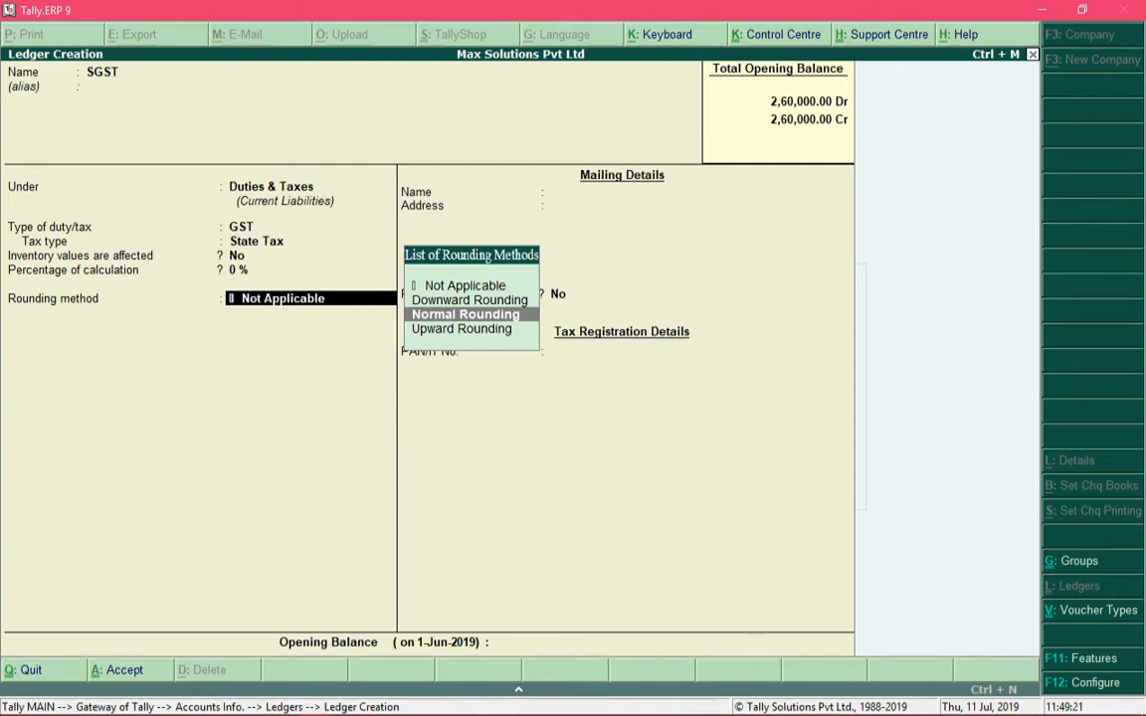
pyautogui.press('Up')
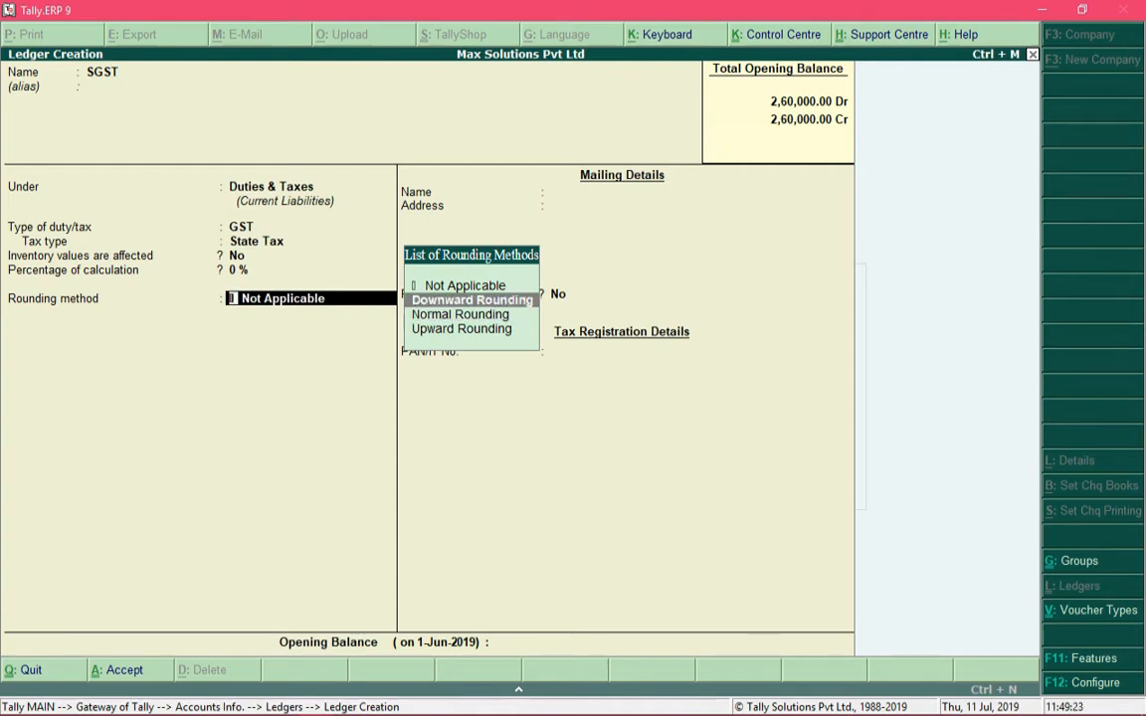
pyautogui.press('Down')
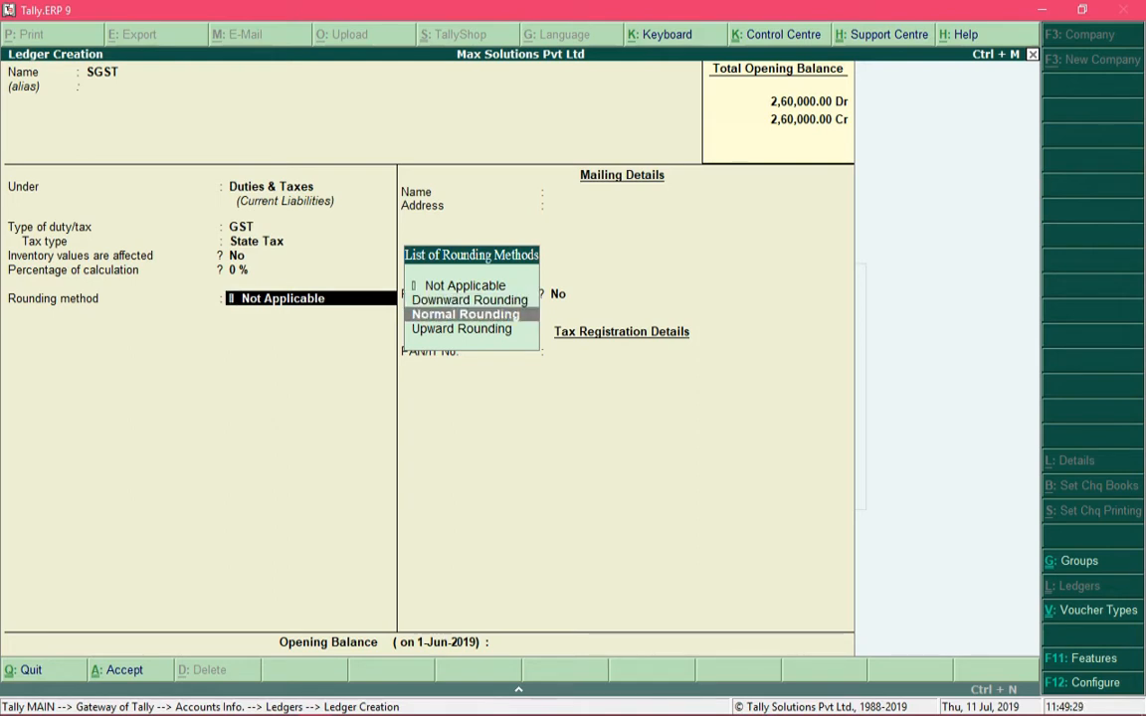
pyautogui.press('Up')
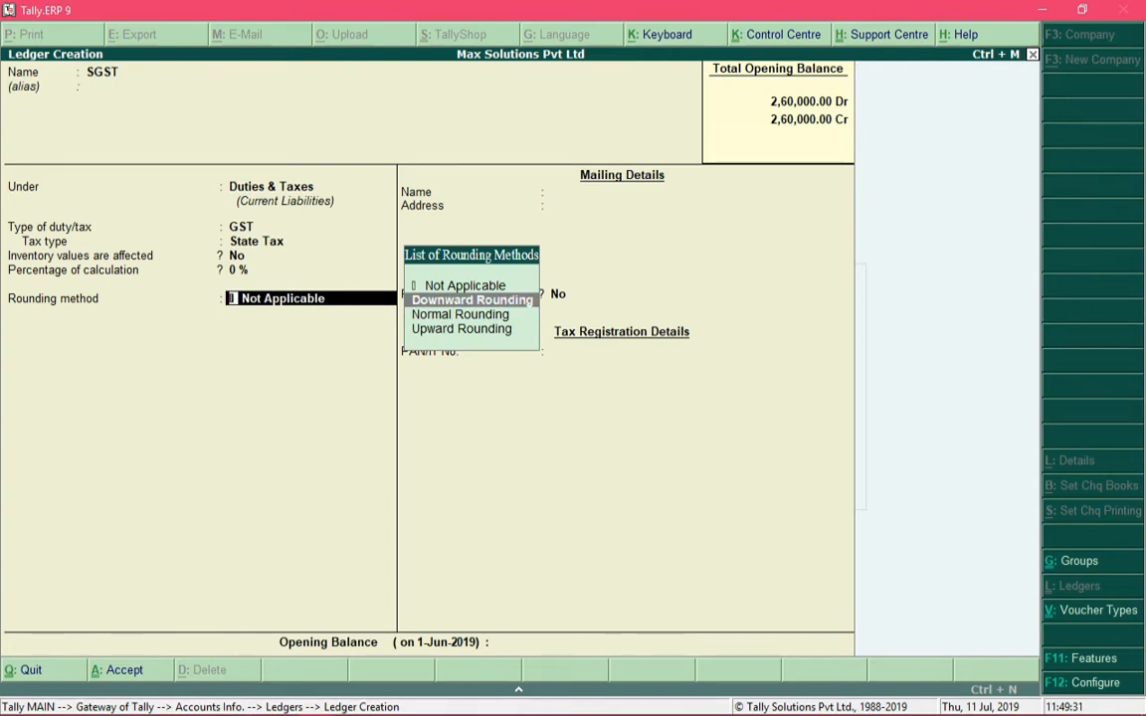
pyautogui.press('Up')
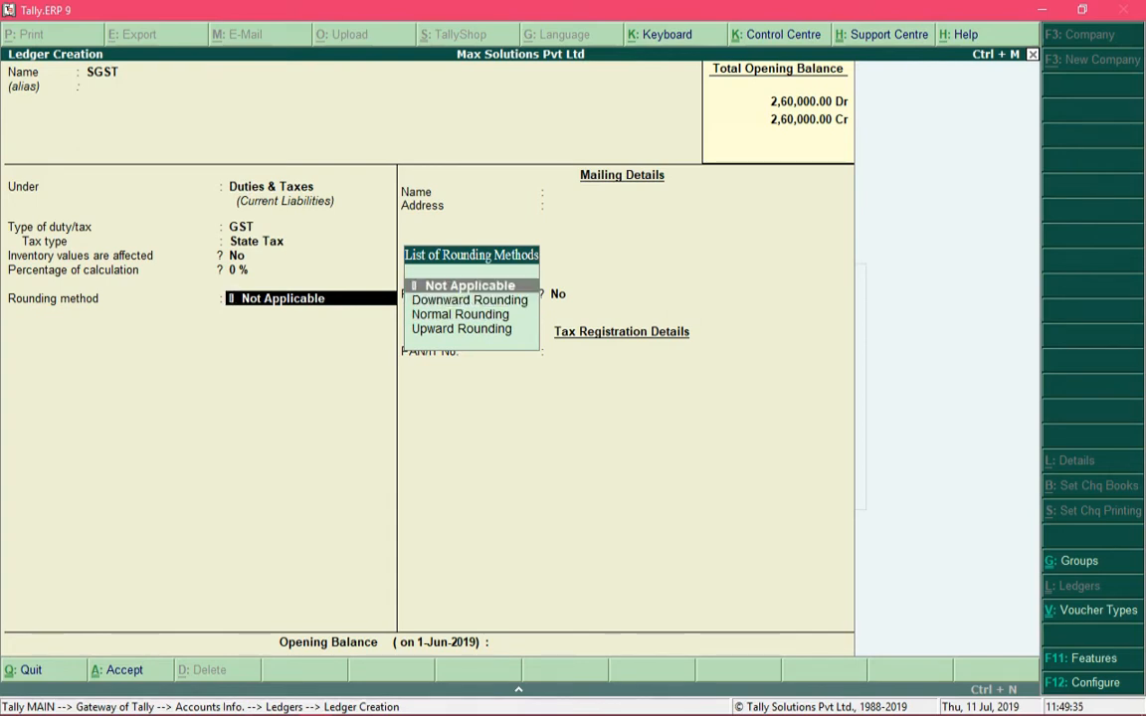
pyautogui.press('Return')
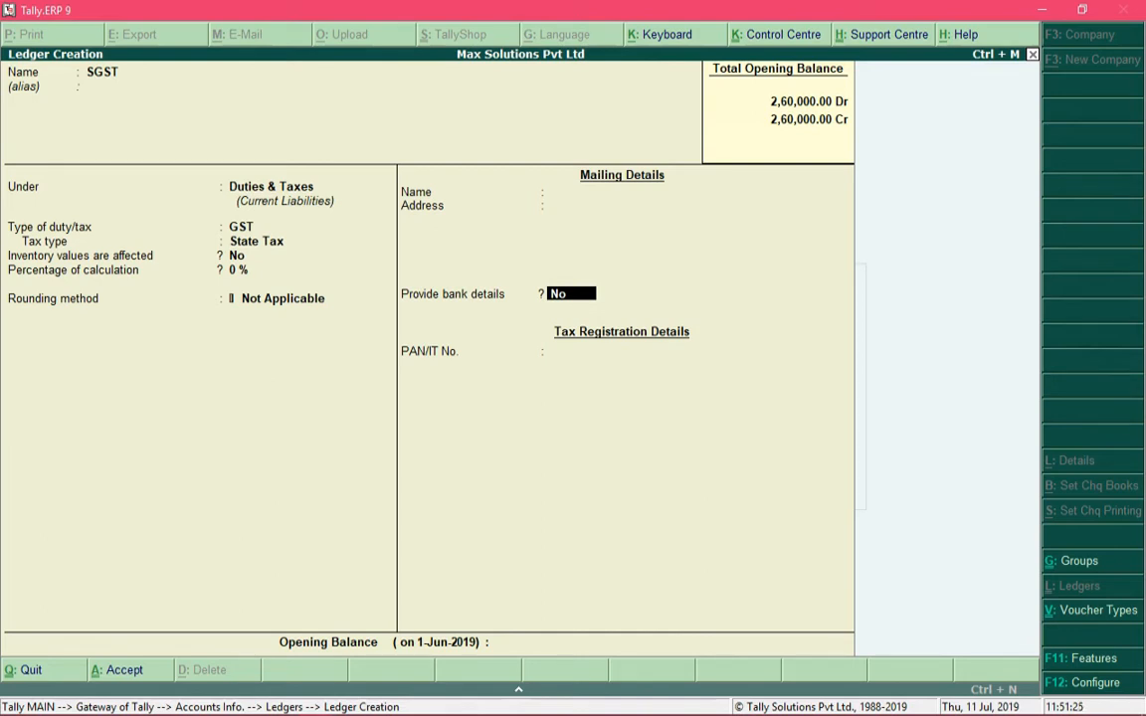
# Accept SGST's bank details as No and move on to the opening balance
pyautogui.press('Return')
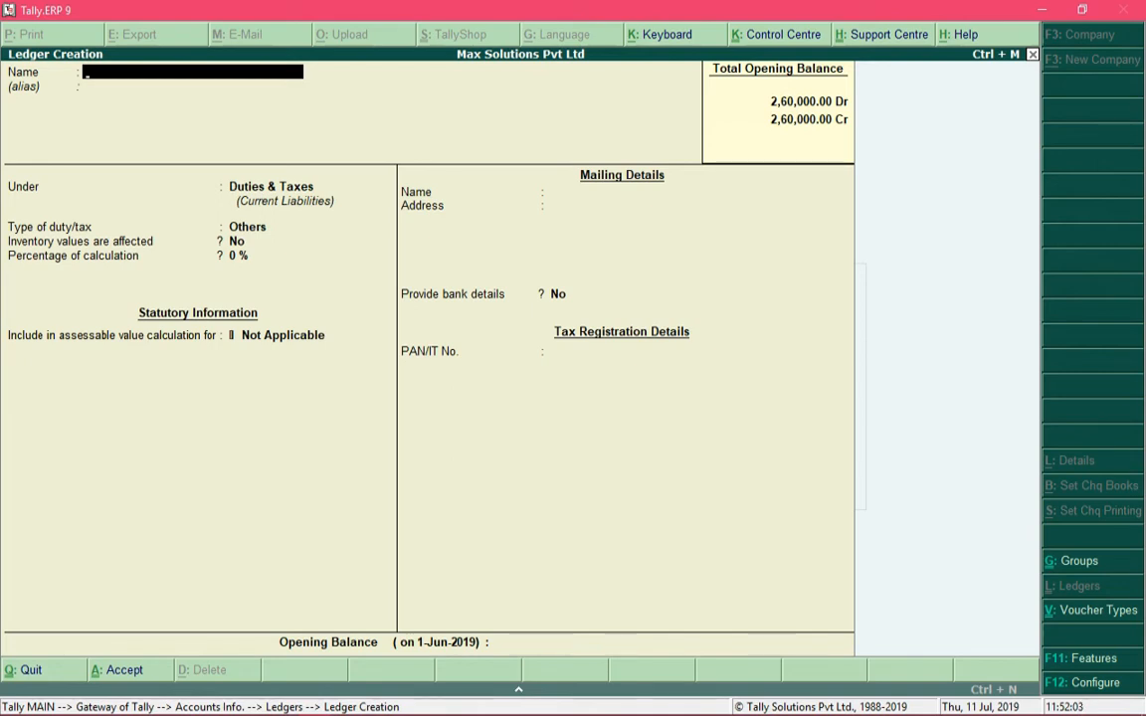
# Create and save CGST under Duties & Taxes: GST, Central Tax, 0%, rounding Not Applicable
pyautogui.write('CGST')
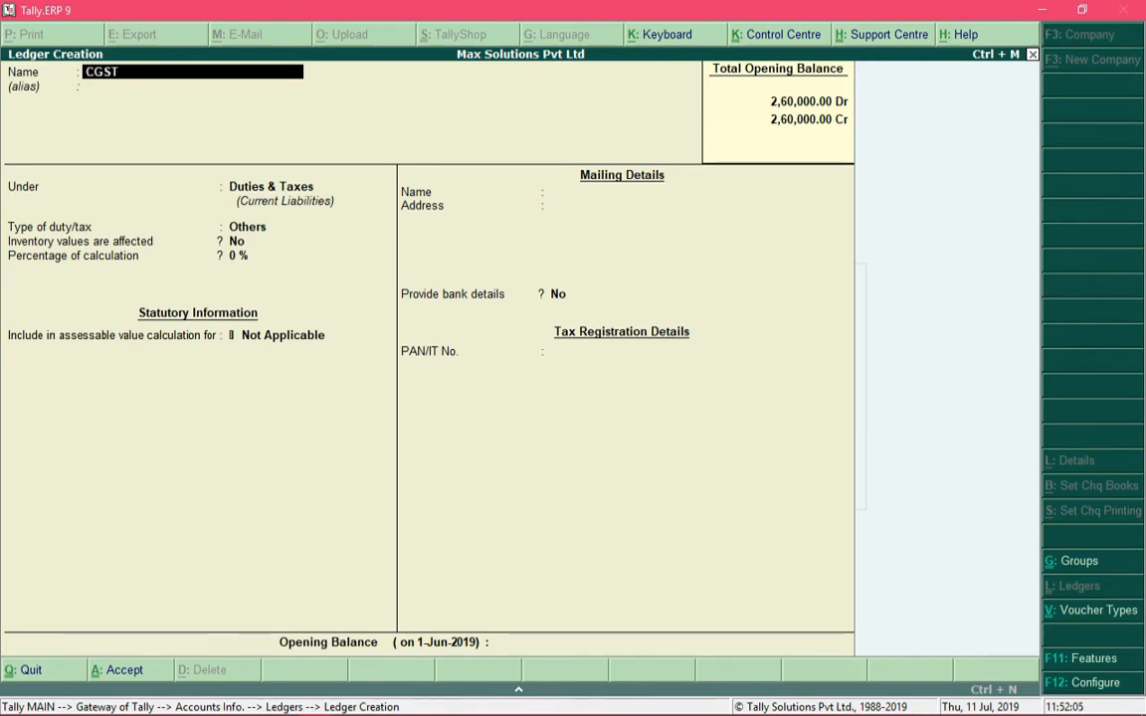
pyautogui.press('Return')
pyautogui.press('Return')
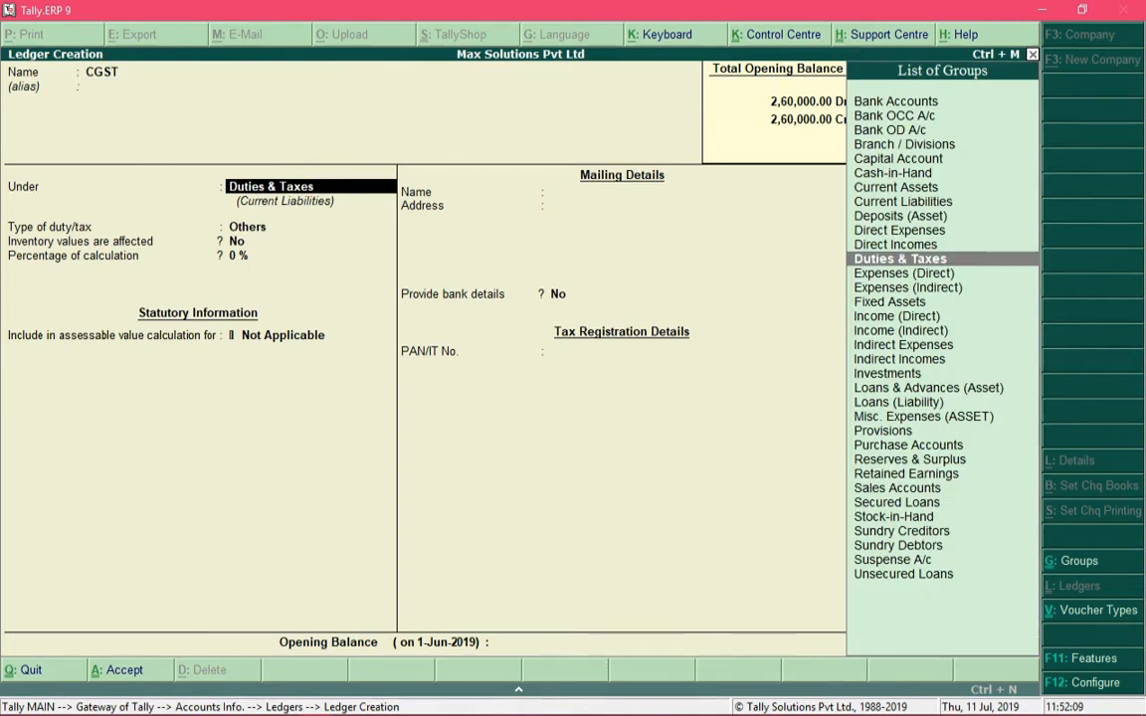
pyautogui.press('Return')
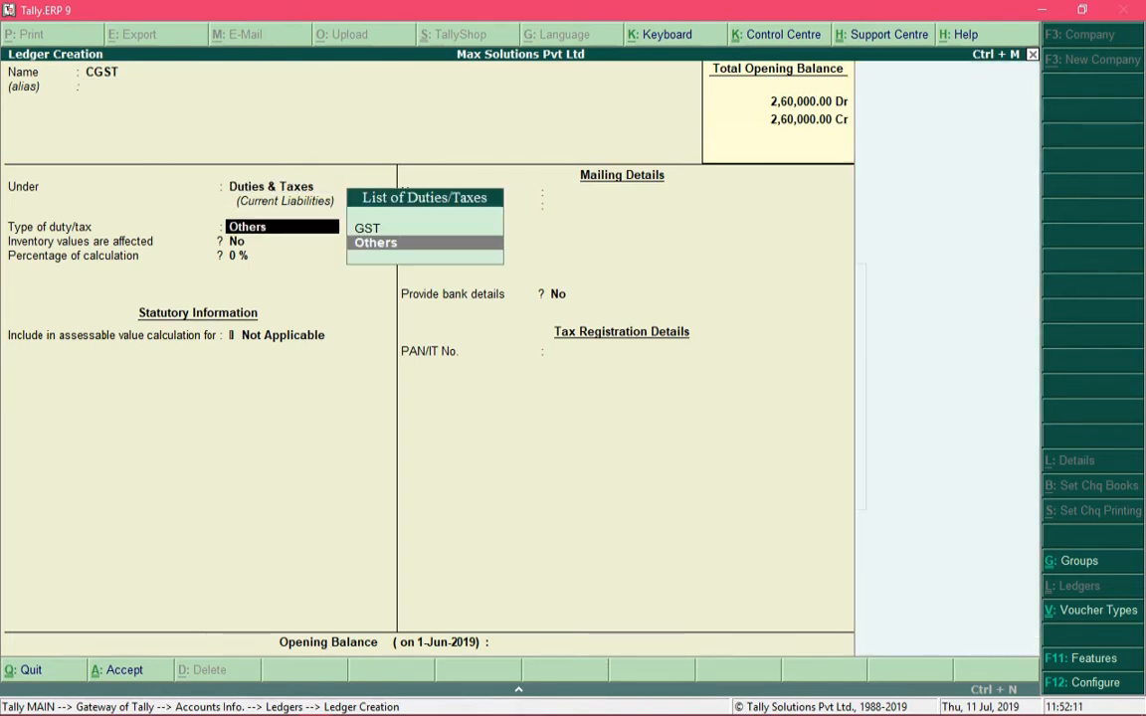
pyautogui.press('Up')
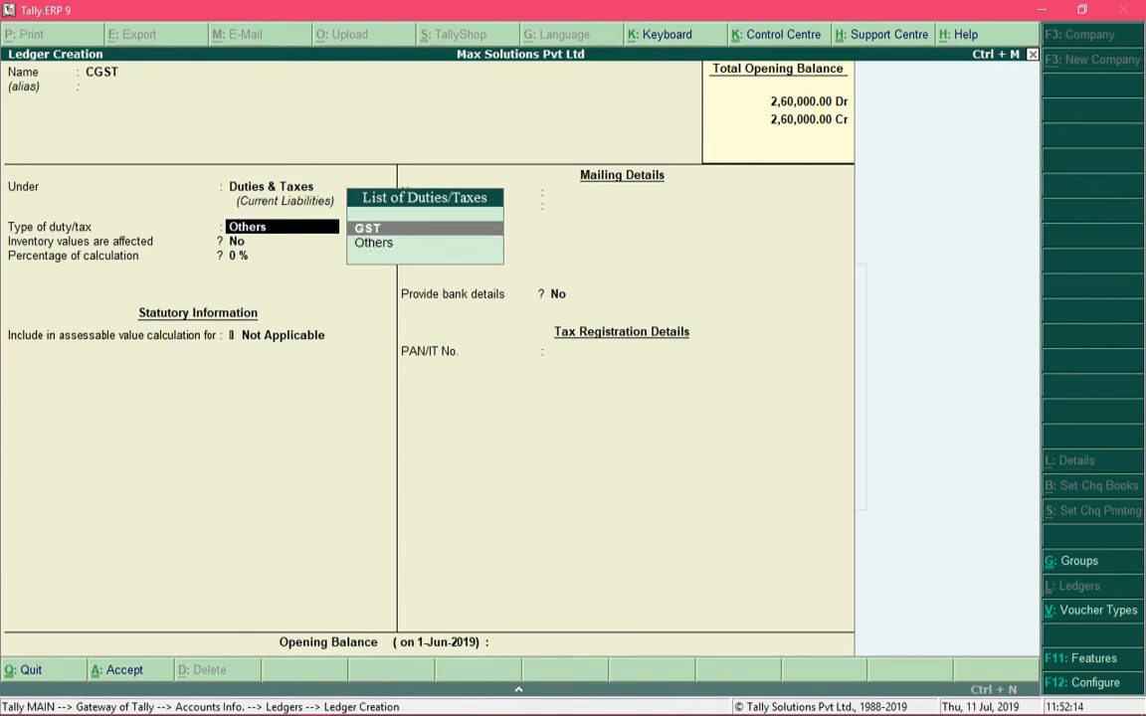
pyautogui.press('Return')
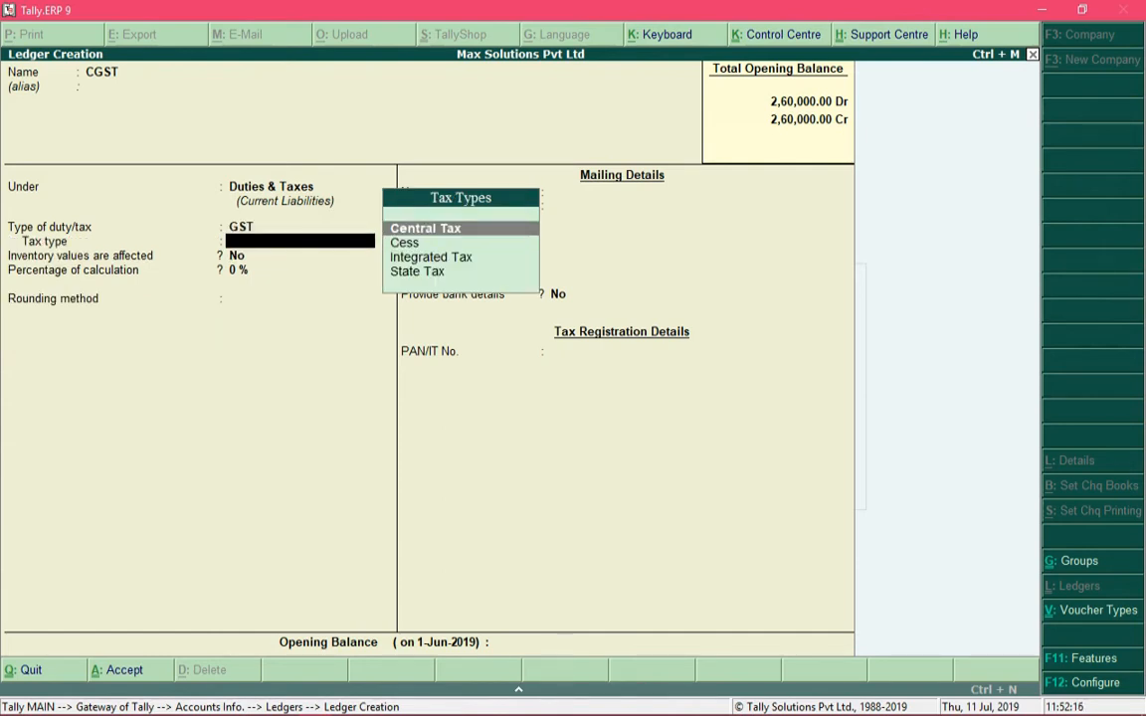
pyautogui.press('Return')
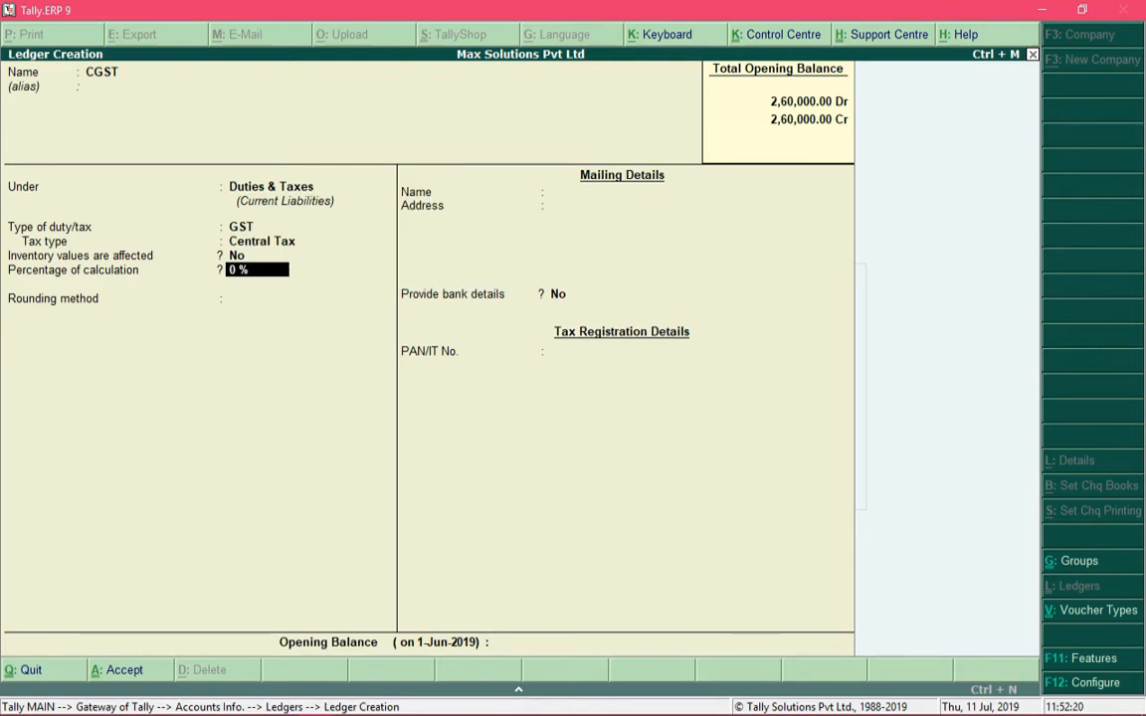
pyautogui.press('Return')
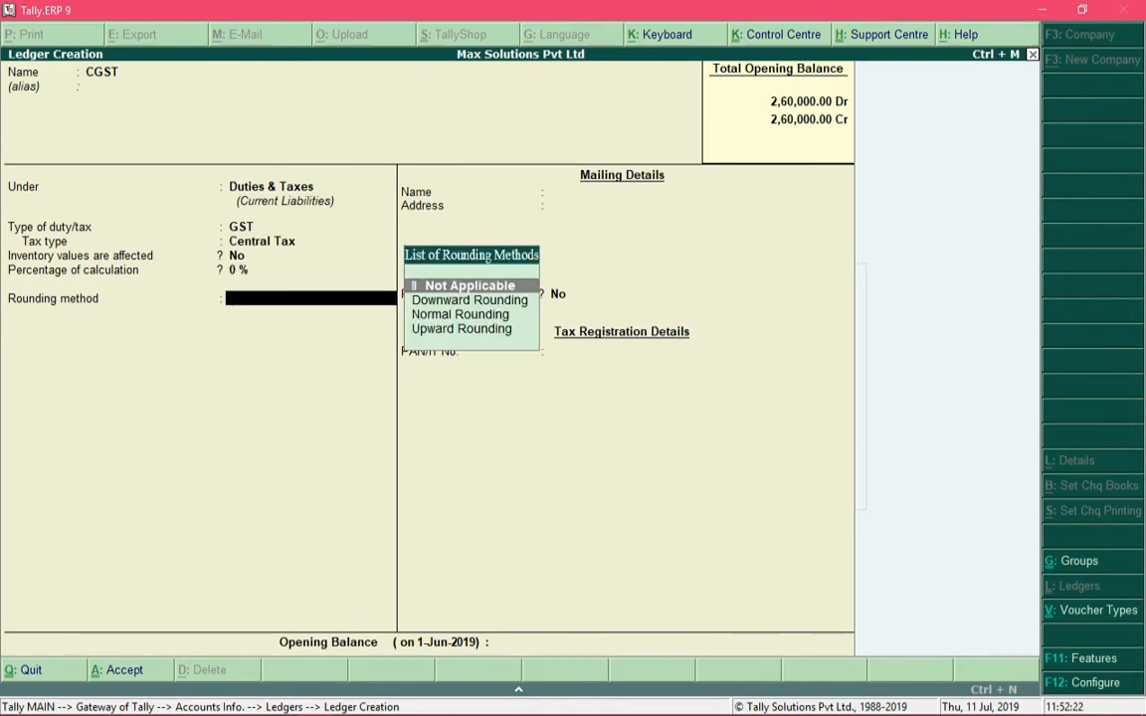
pyautogui.press('Return')
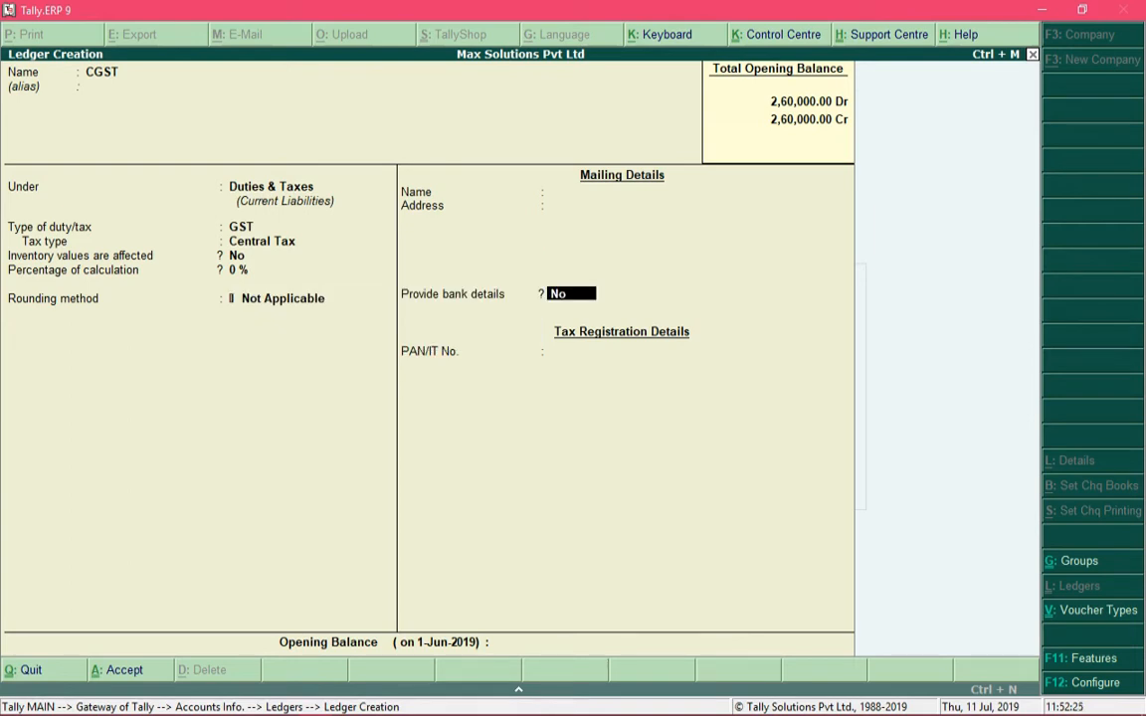
pyautogui.hotkey('ctrl', 'a')
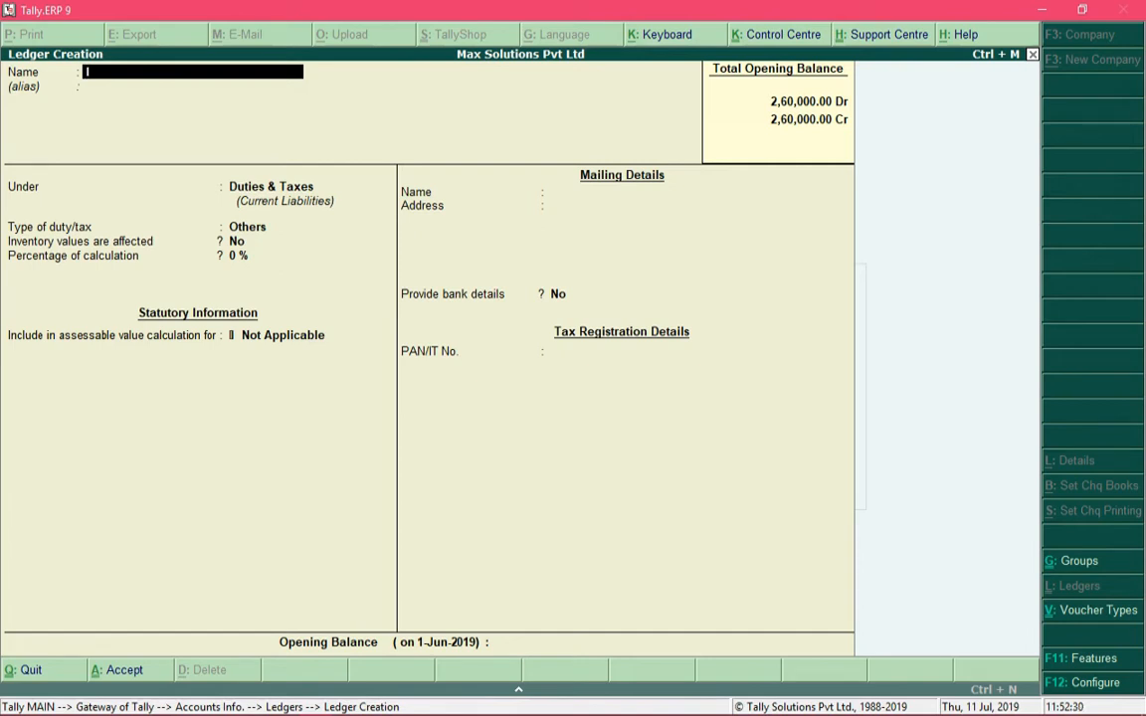
# Create and save IGST under Duties & Taxes as a GST Integrated Tax ledger
pyautogui.write('IGST')
pyautogui.press('Return')
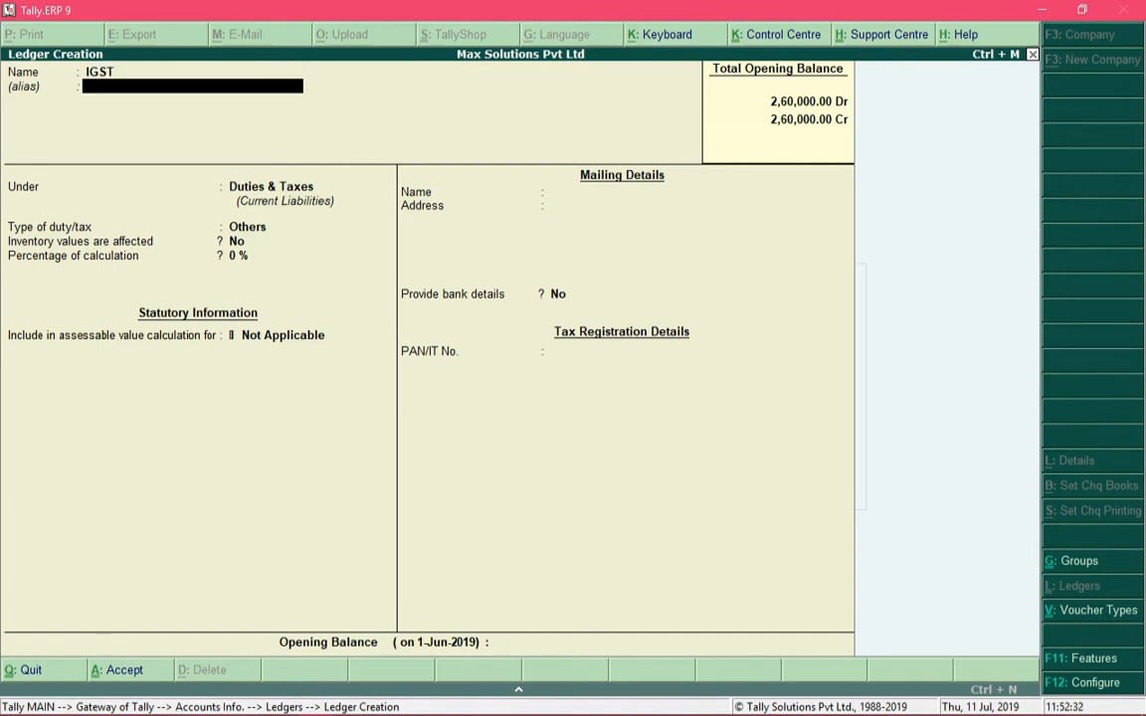
pyautogui.press('Return')
pyautogui.press('Return')
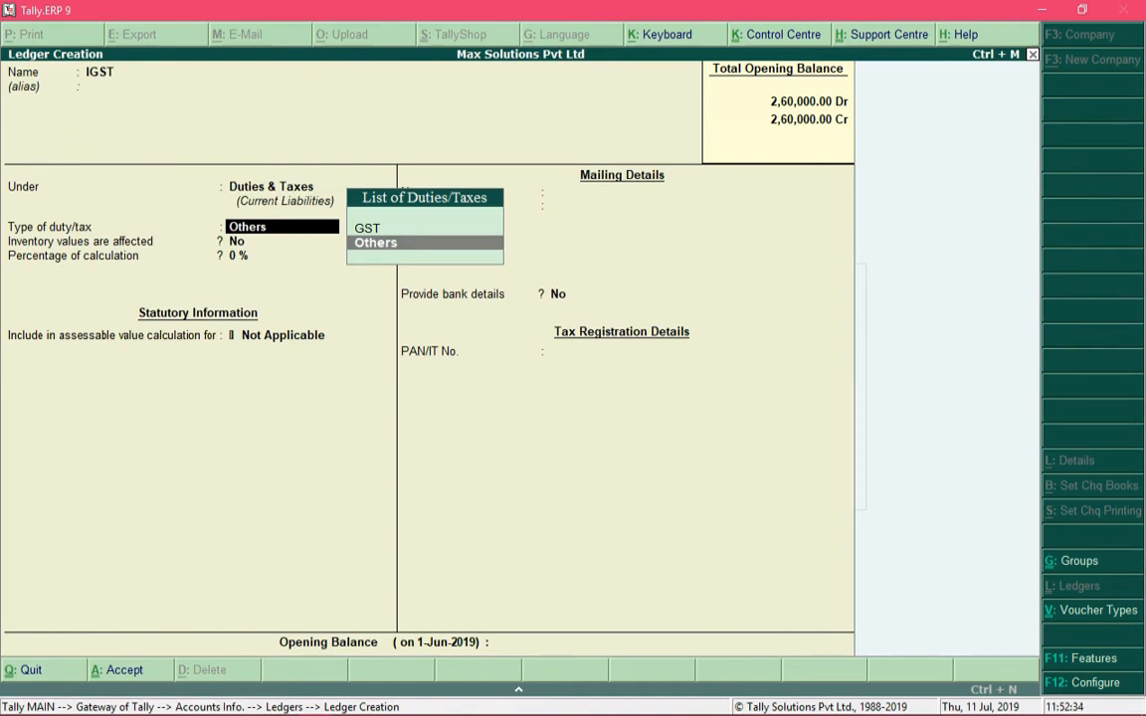
pyautogui.press('Up')
pyautogui.press('Return')
pyautogui.press('Down')
pyautogui.press('Down')
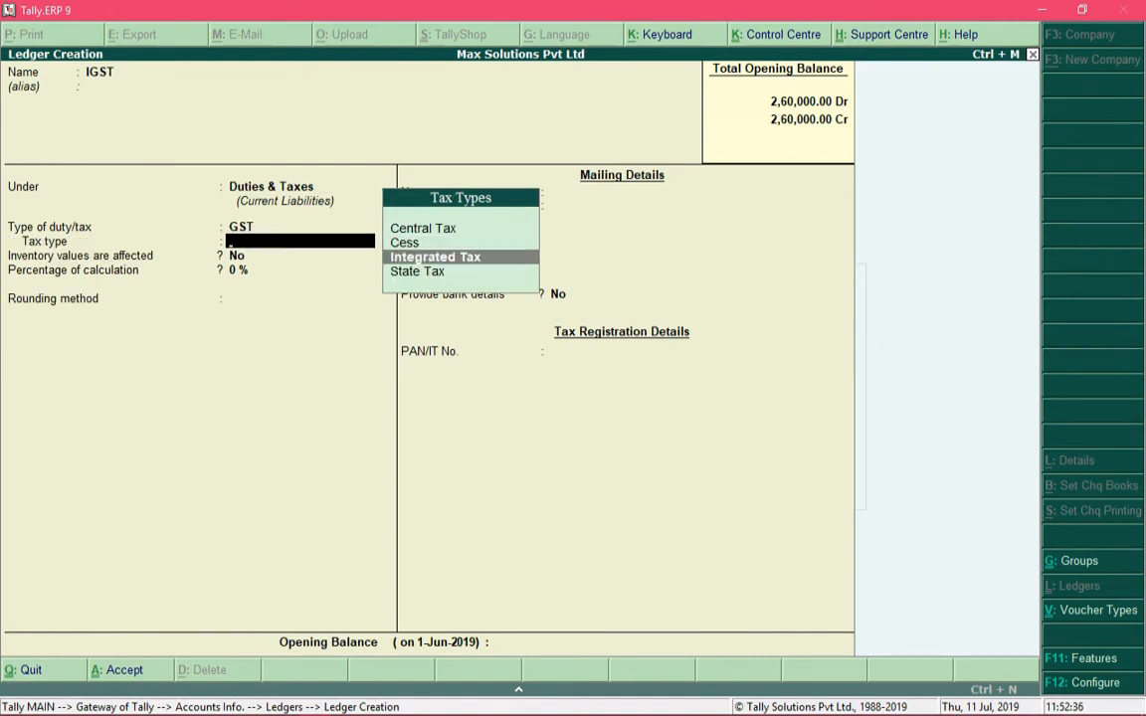
pyautogui.press('Return')
pyautogui.press('Return')
pyautogui.press('Return')
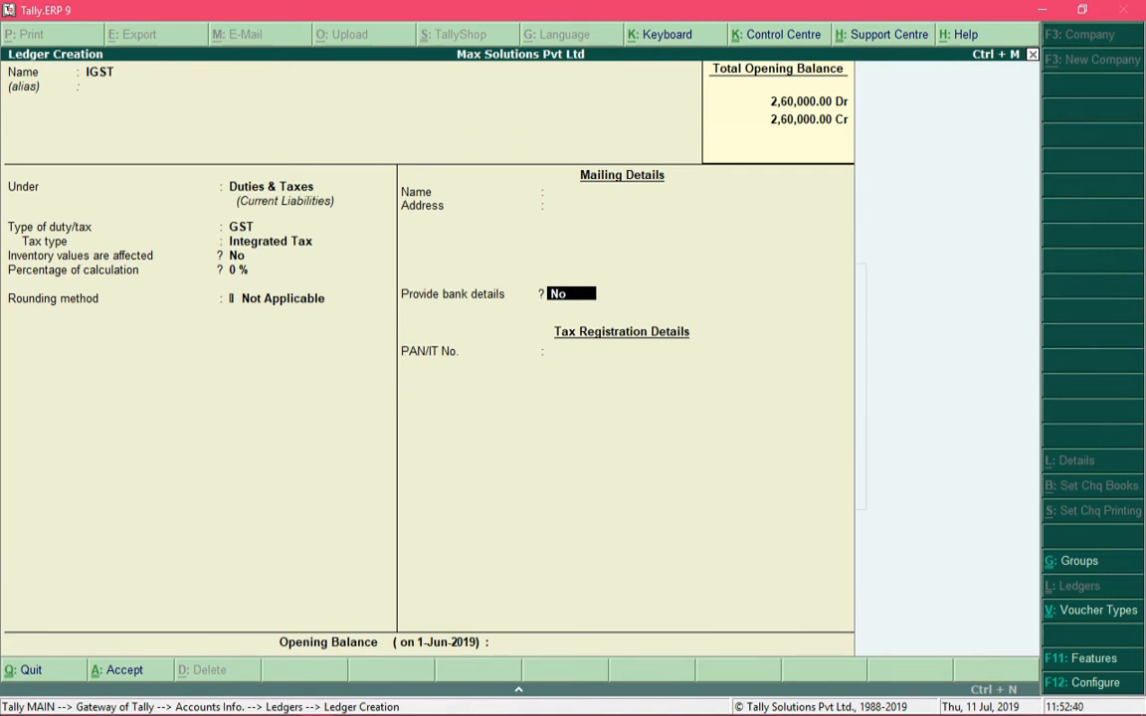
pyautogui.hotkey('ctrl', 'a')
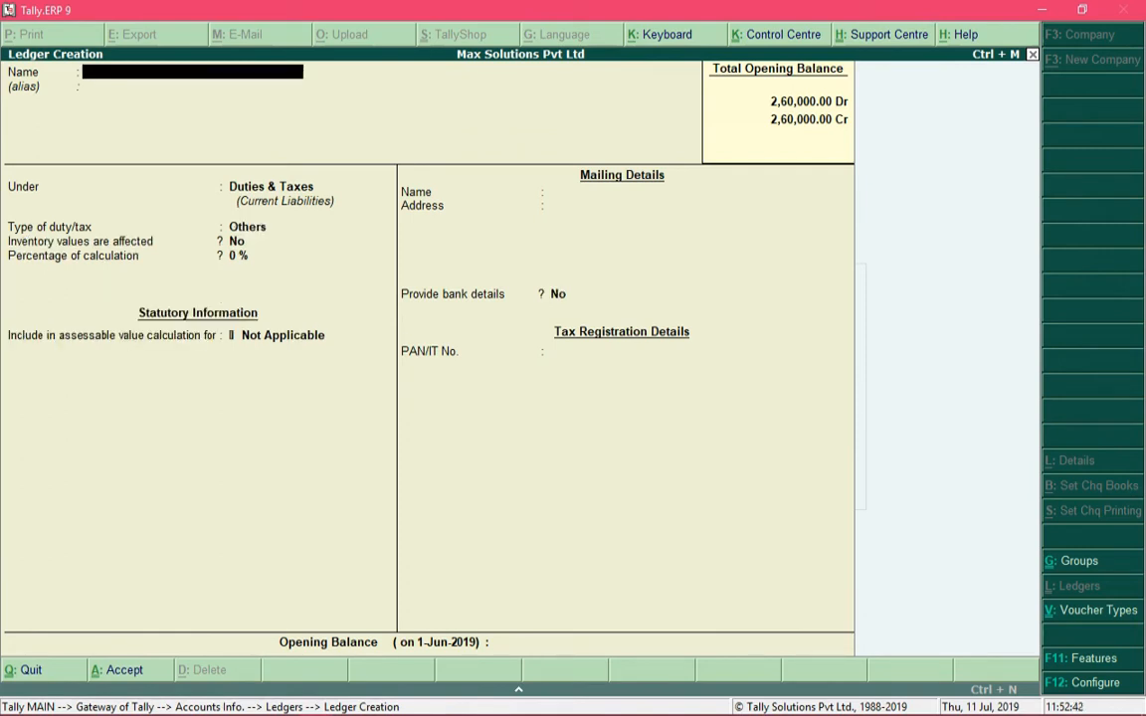
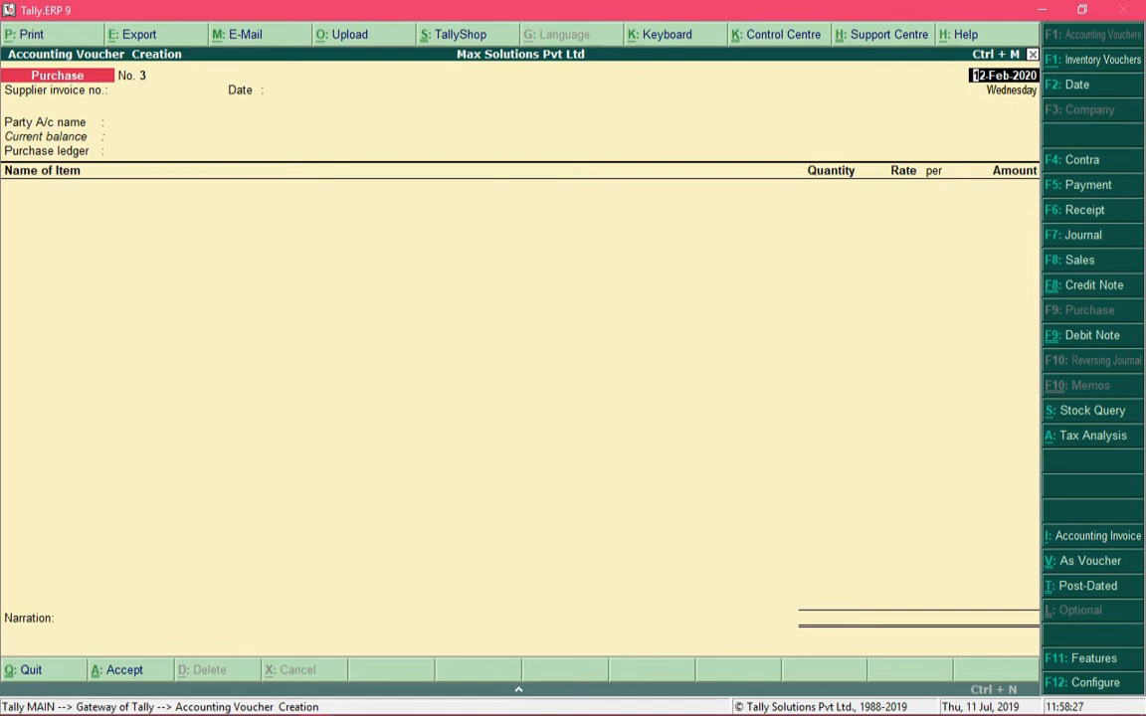
# Keep the purchase voucher in item-invoice layout and date it 5-Aug-2019
pyautogui.hotkey('ctrl', 'v')
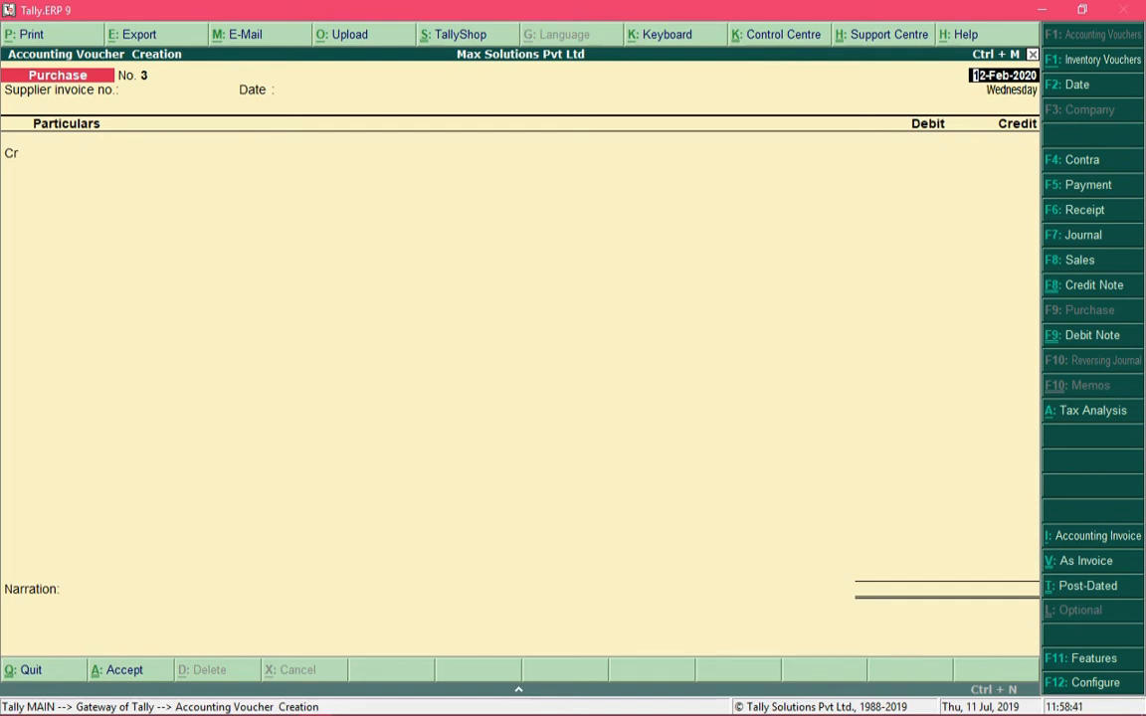
pyautogui.hotkey('ctrl', 'v')
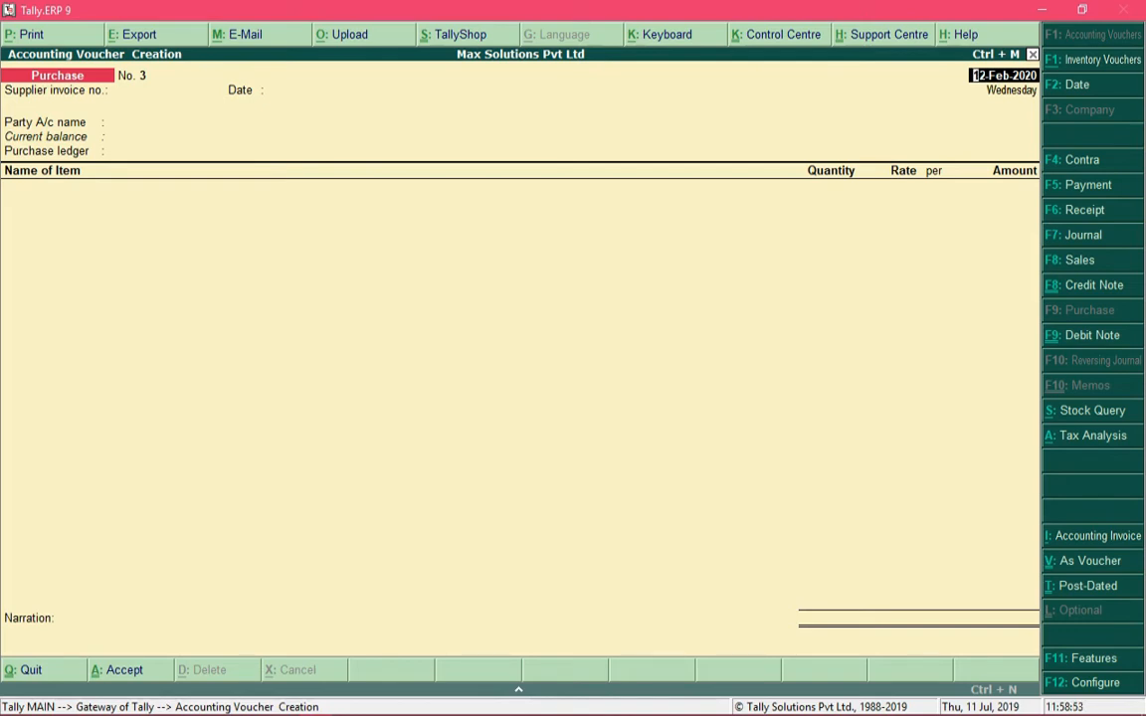
pyautogui.write('5-8')
pyautogui.press('Return')
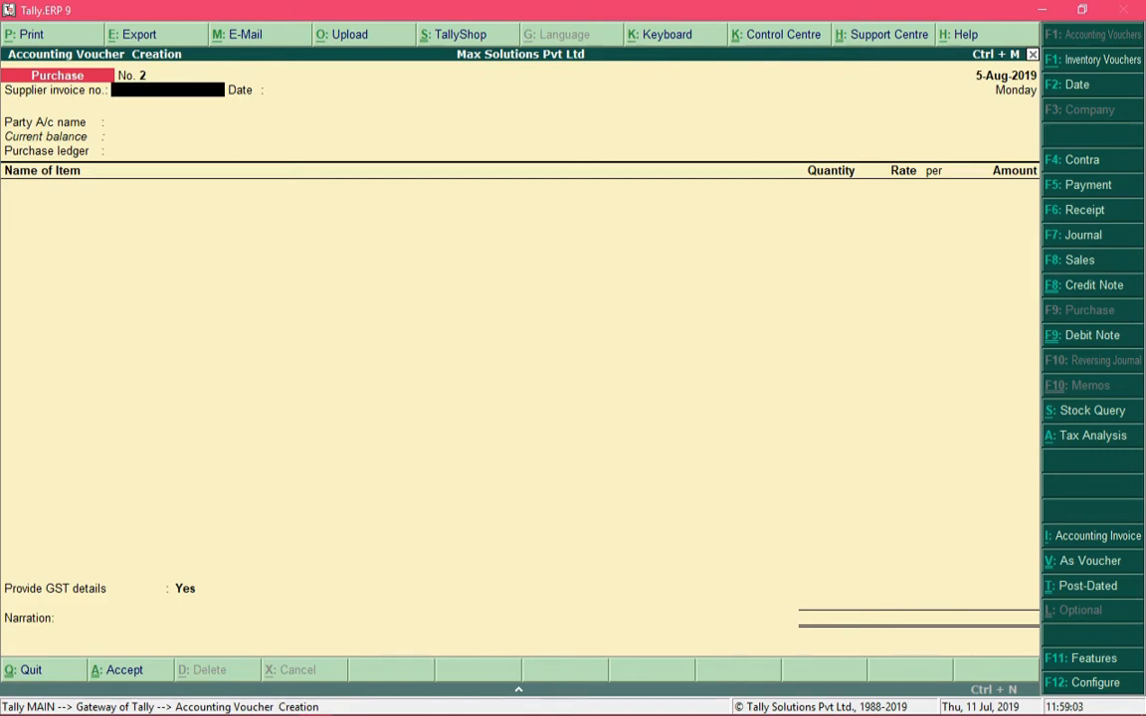
# Enter supplier invoice number 101 dated 2-Aug-2019
pyautogui.write('101')
pyautogui.press('Return')
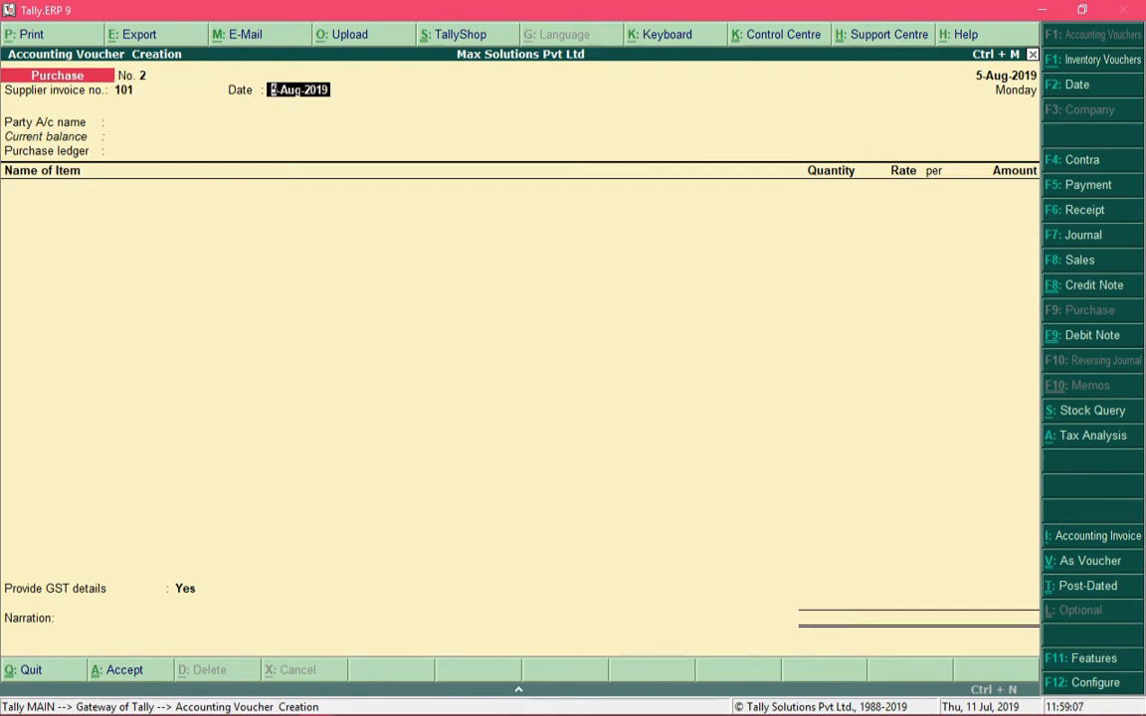
pyautogui.write('2-8')
pyautogui.press('Return')
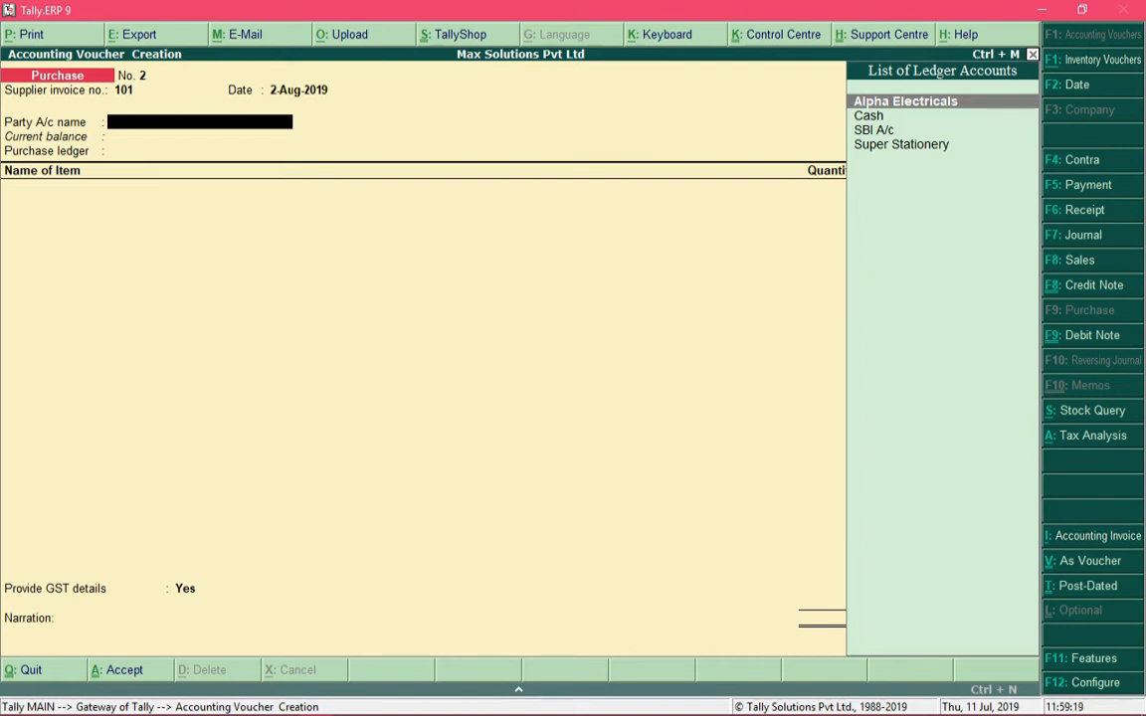
# Review the existing party ledgers, then start creating a new party ledger with Alt+C
pyautogui.press('Down')
pyautogui.press('Down')
pyautogui.press('Down')
pyautogui.press('Up')
pyautogui.press('Up')
pyautogui.press('Up')
pyautogui.hotkey('alt', 'c')
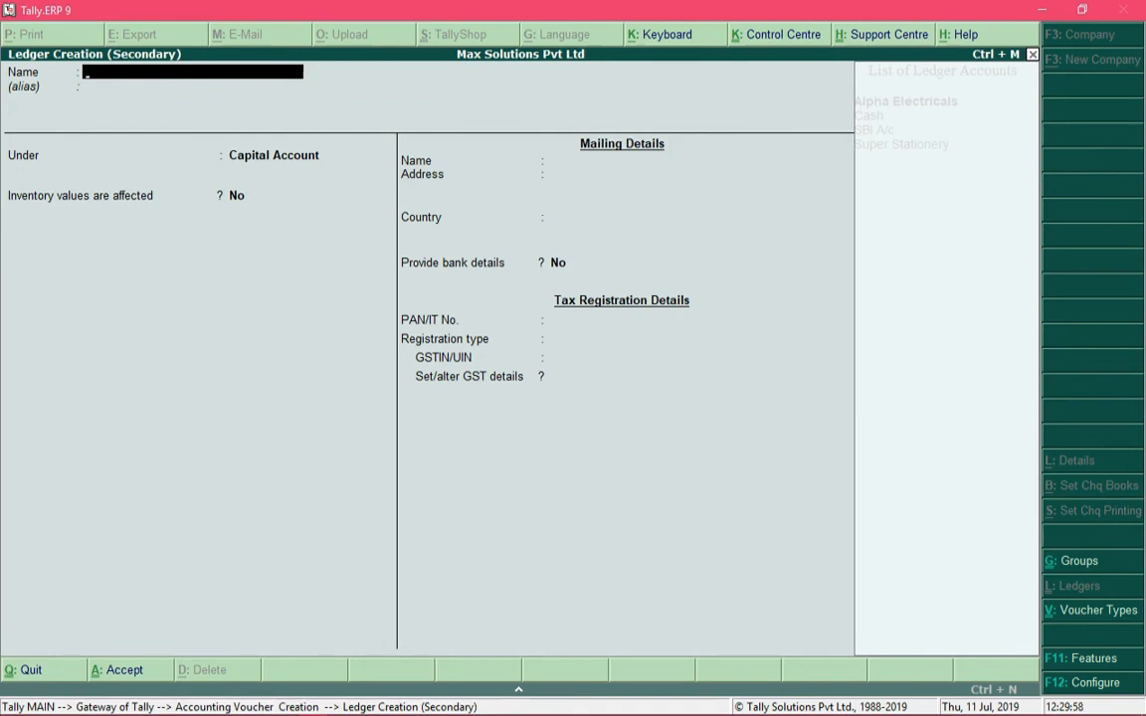
# Name the new ledger Super Technologies and place it under Sundry Creditors
pyautogui.write('Super Technologies')
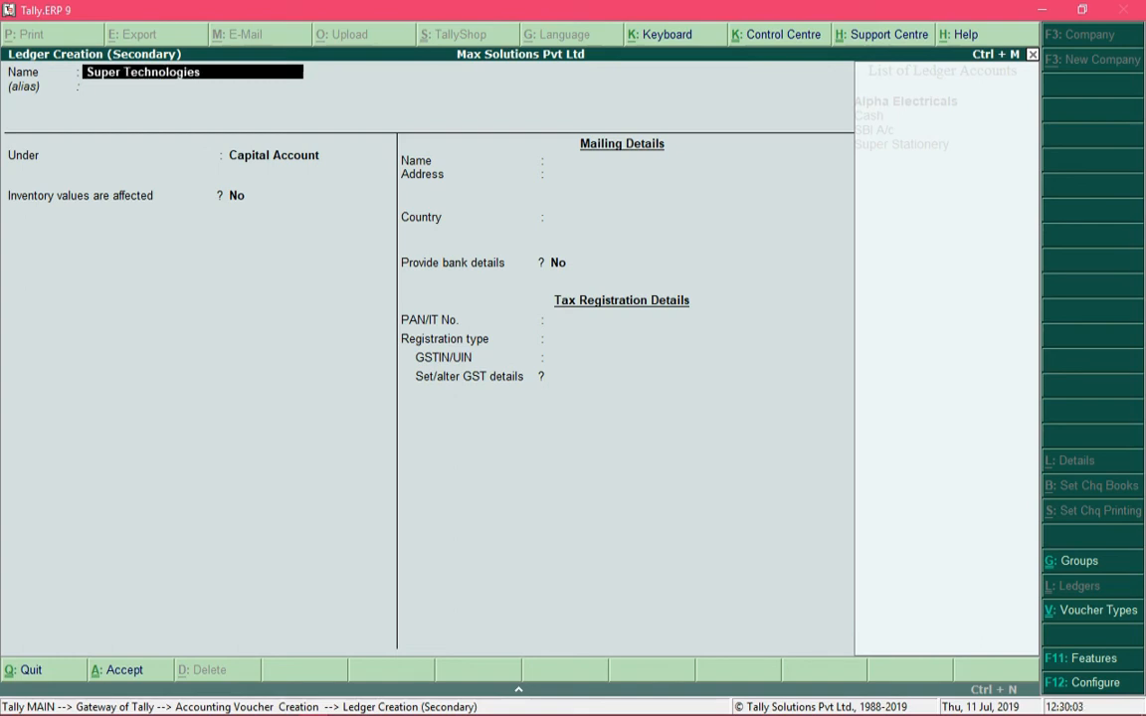
pyautogui.press('Return')
pyautogui.press('Return')
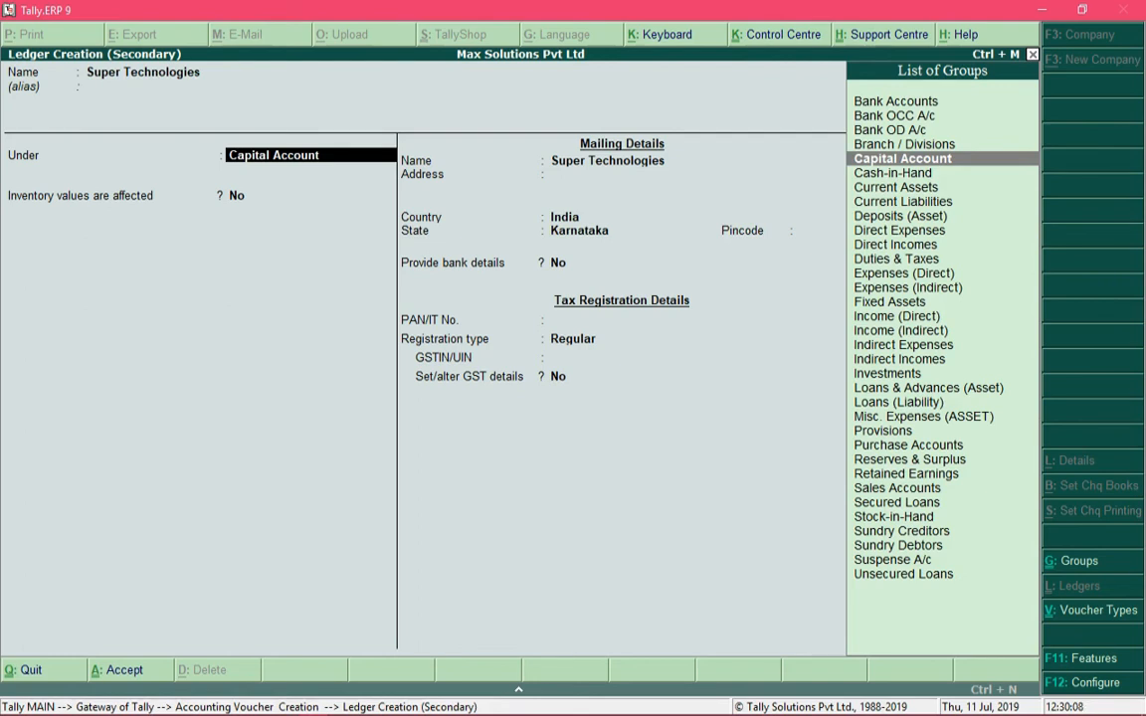
pyautogui.write('Sund')
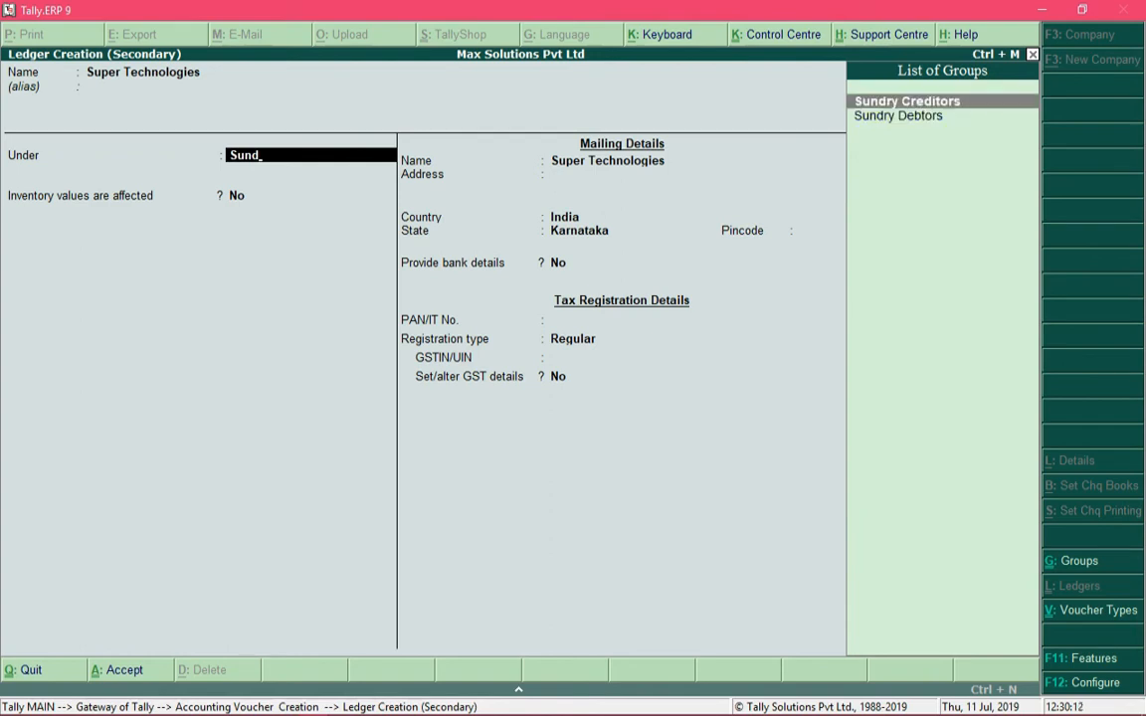
pyautogui.press('Return')
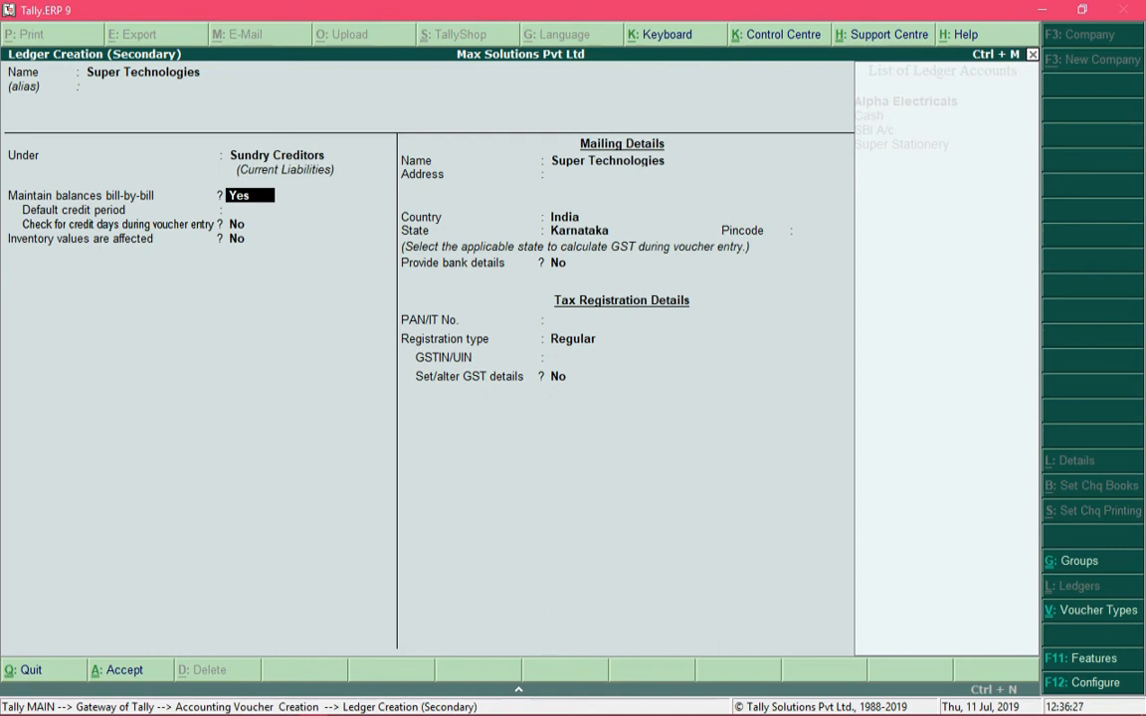
# Give the ledger a 20 Days default credit period with credit-day checking off
pyautogui.press('Return')
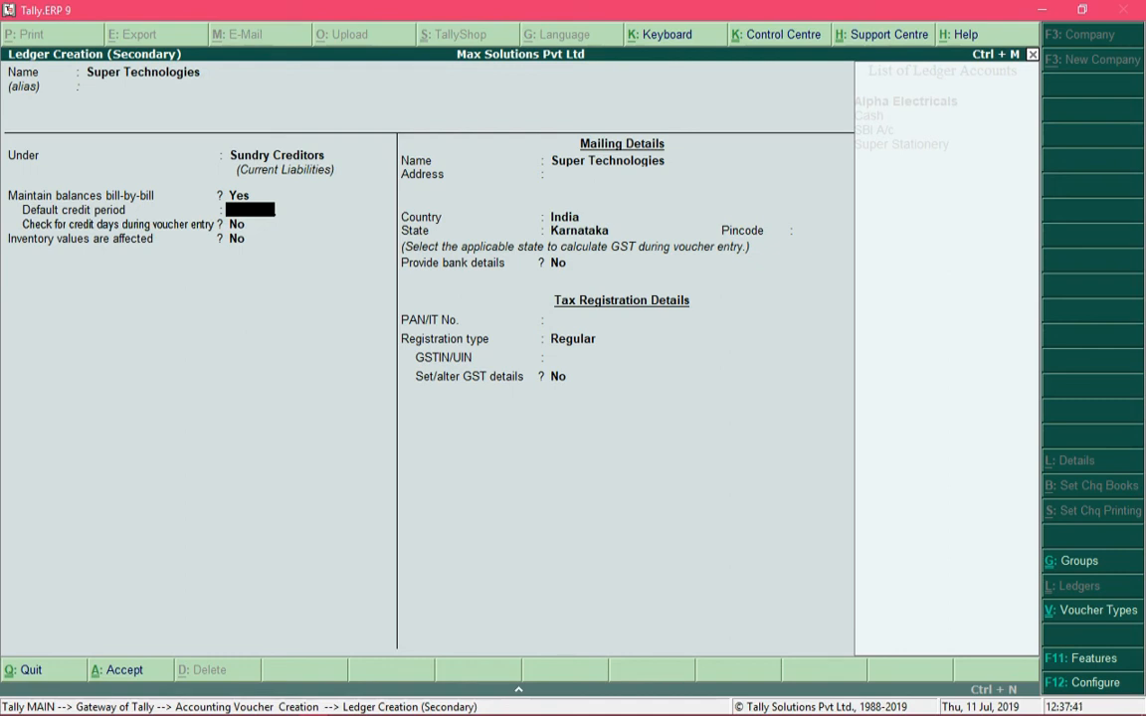
pyautogui.write('20')
pyautogui.press('Return')
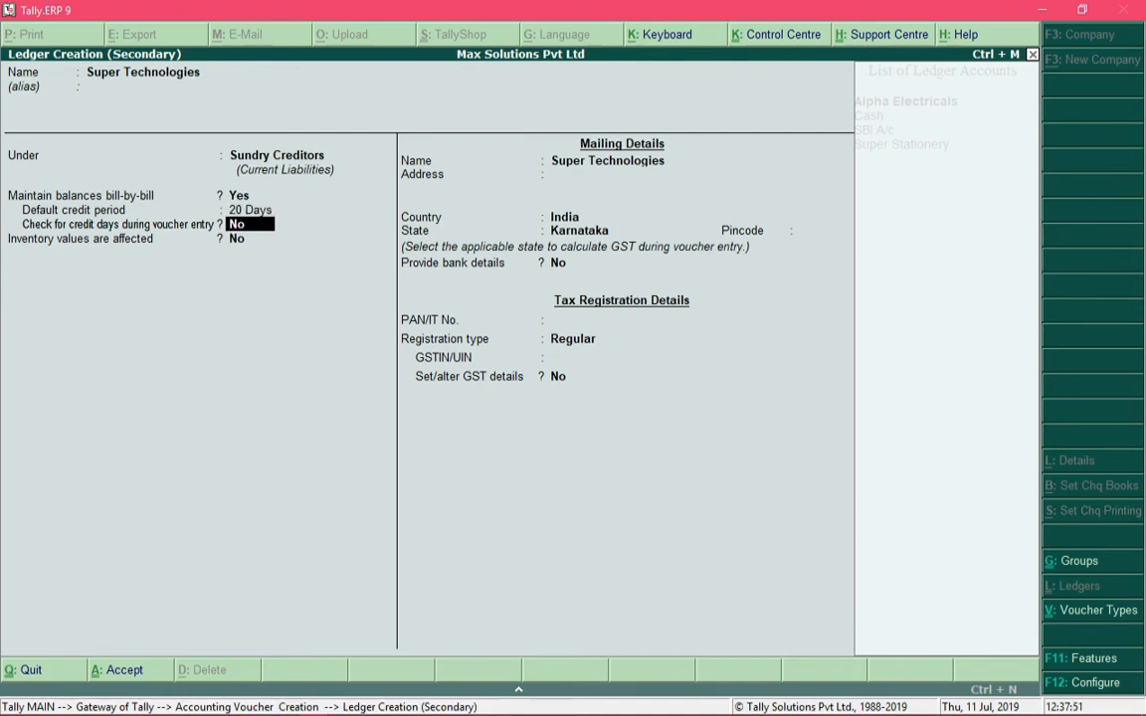
pyautogui.press('Return')
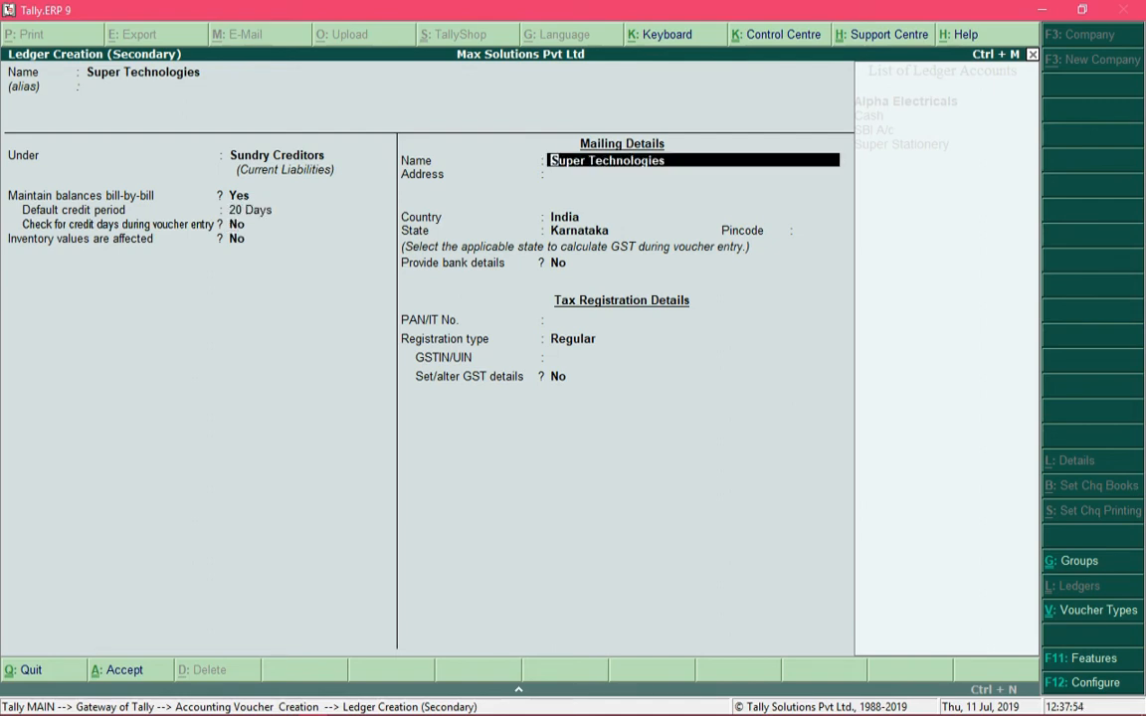
# Fill in the supplier's three-line mailing address and pincode
pyautogui.press('Return')
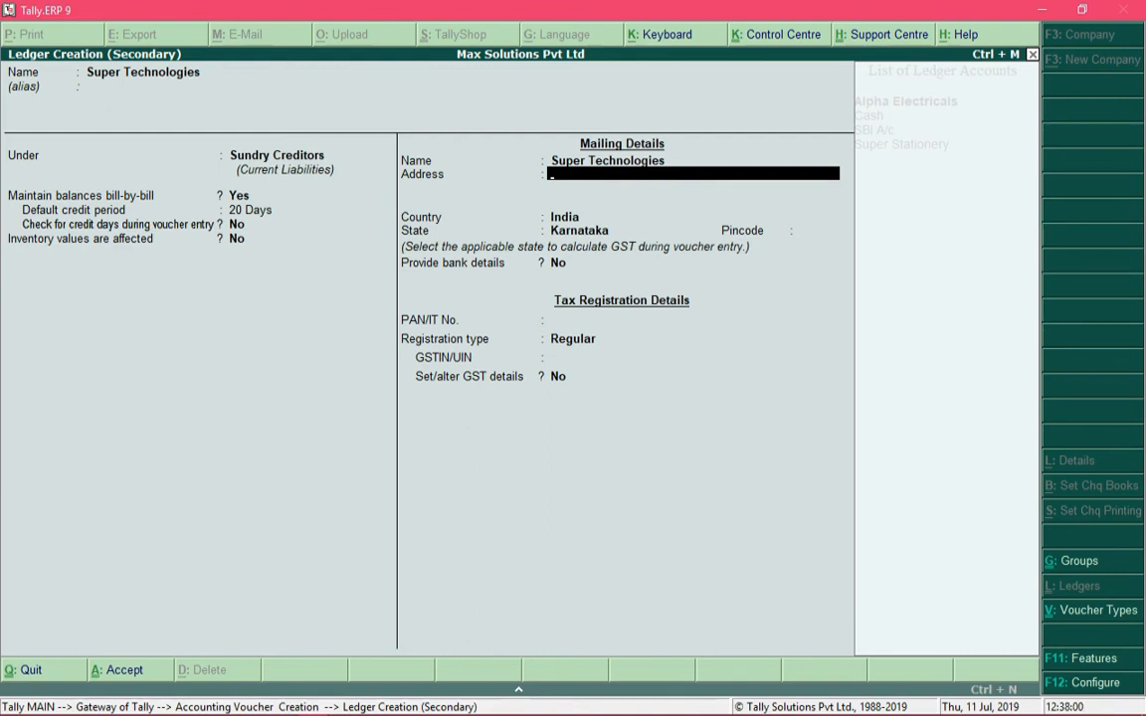
pyautogui.press('Return')
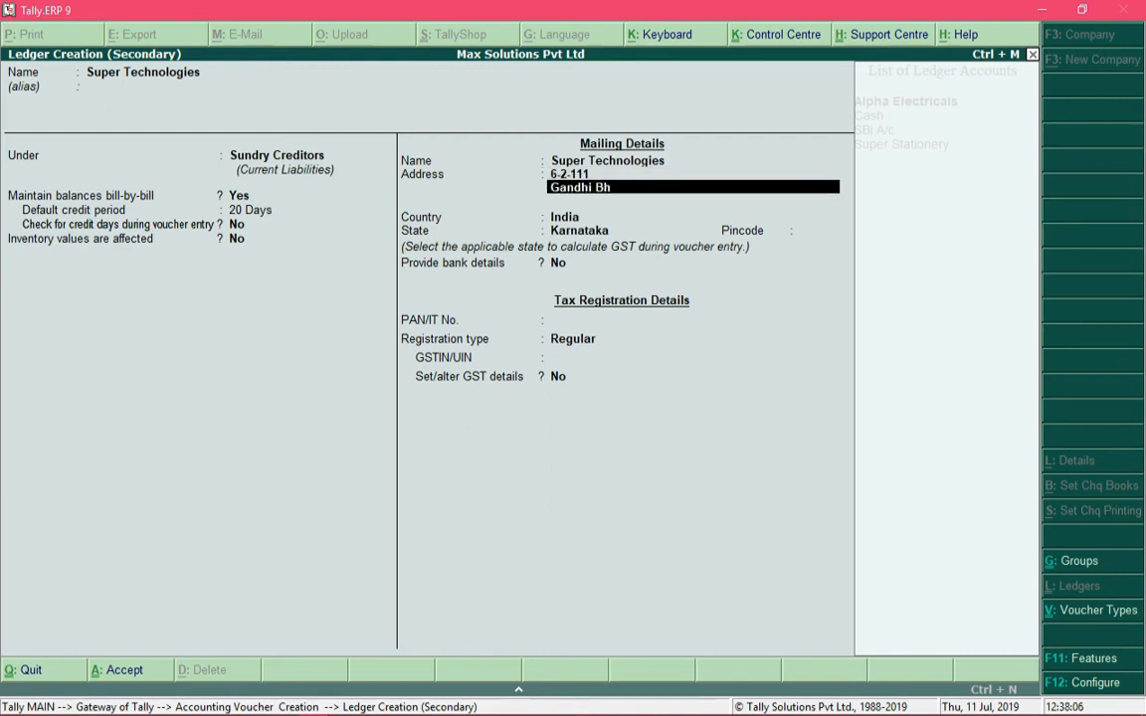
pyautogui.press('Return')
pyautogui.press('Return')
pyautogui.press('Return')
pyautogui.press('Return')
pyautogui.press('Return')
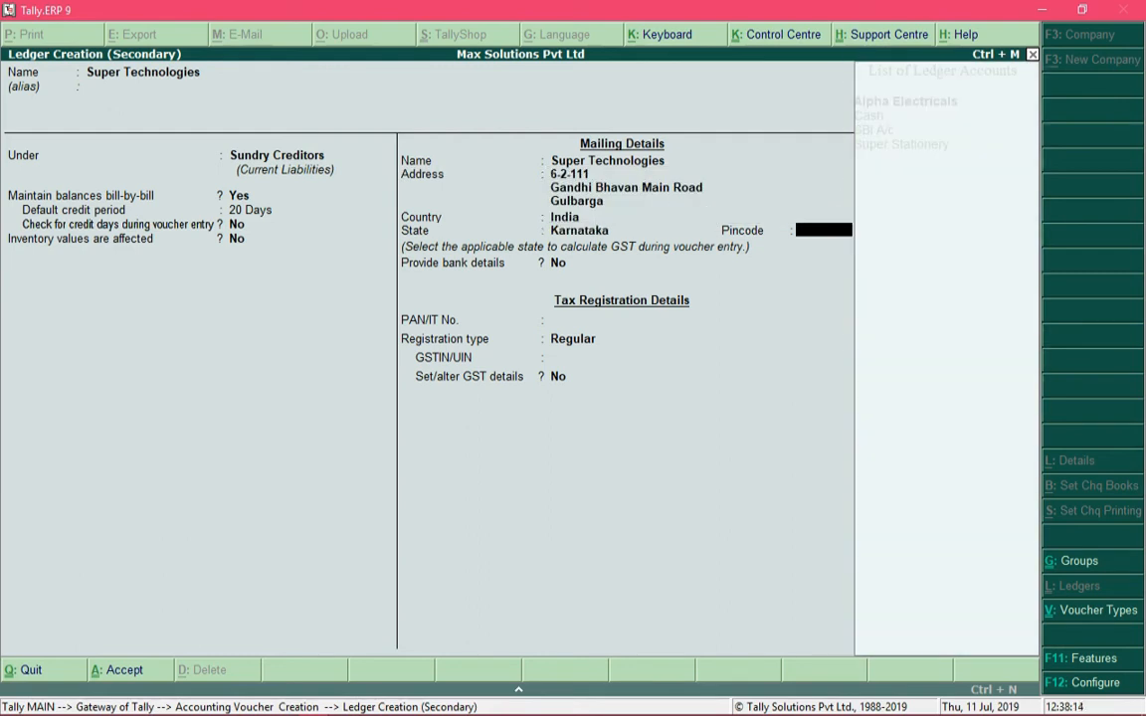
pyautogui.press('Return')
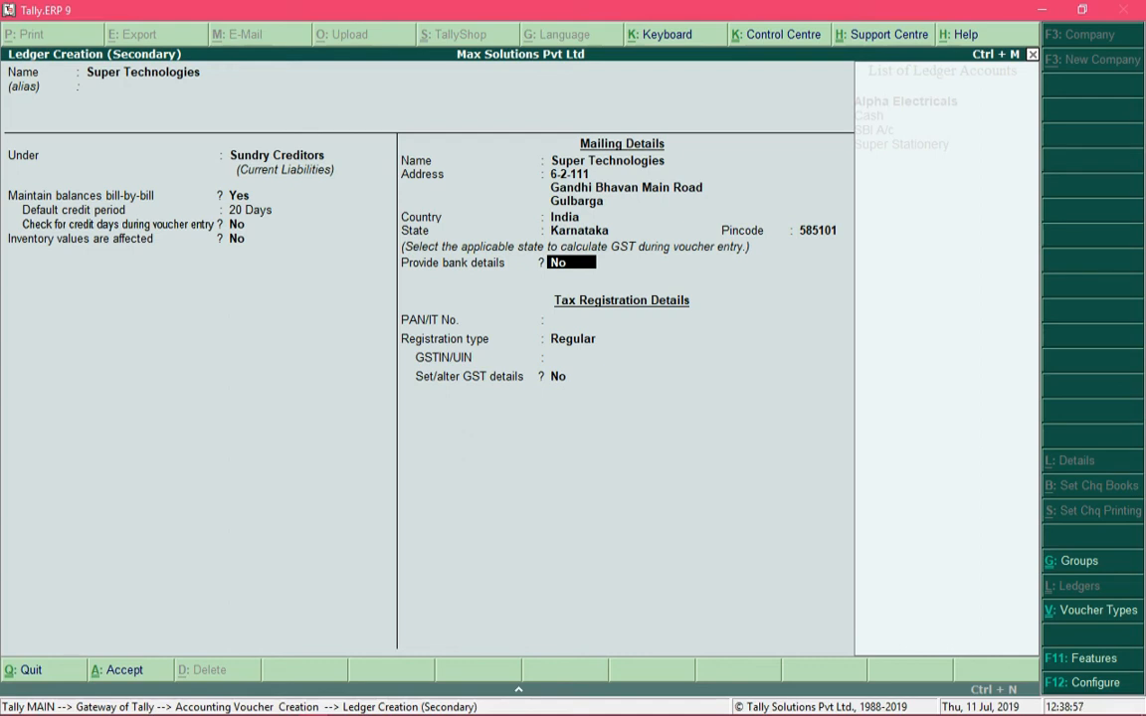
# Leave bank details and PAN blank and keep the registration type Regular
pyautogui.press('Return')
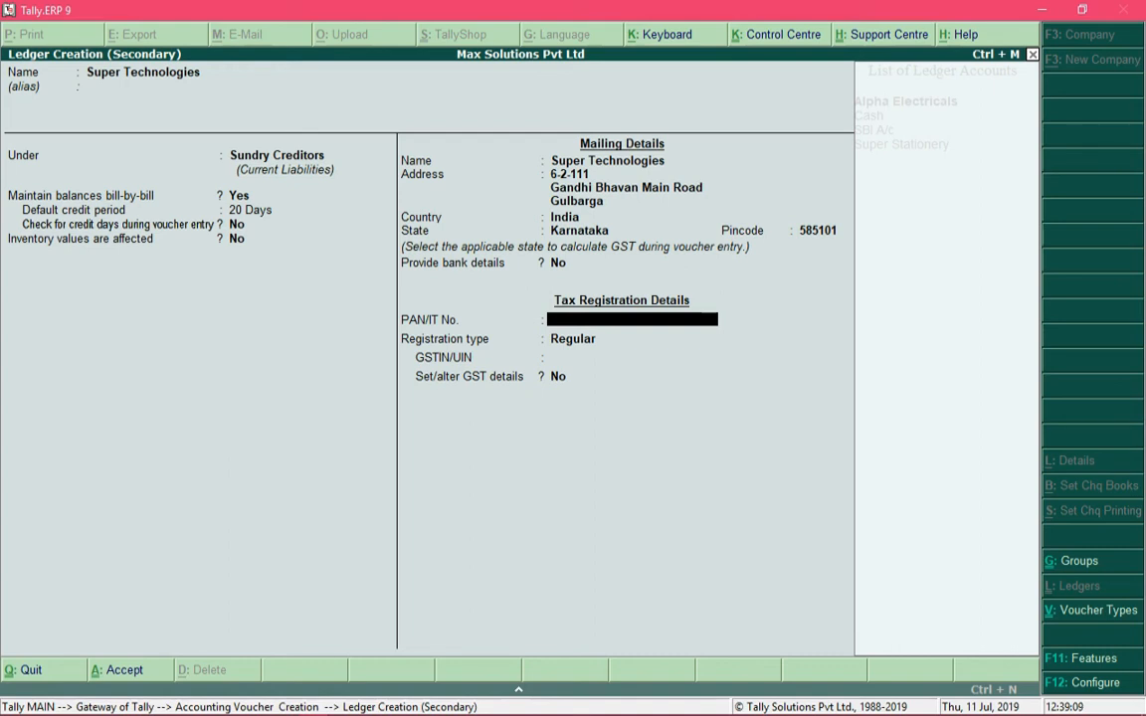
pyautogui.press('Return')
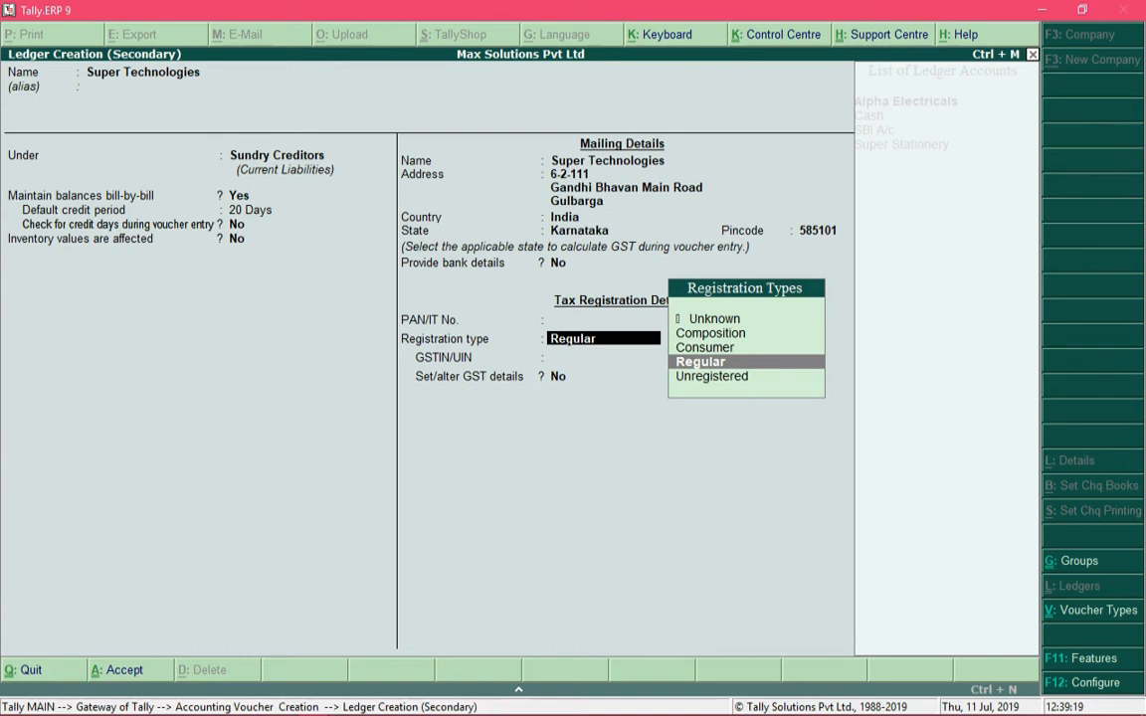
pyautogui.press('Up')
pyautogui.press('Up')
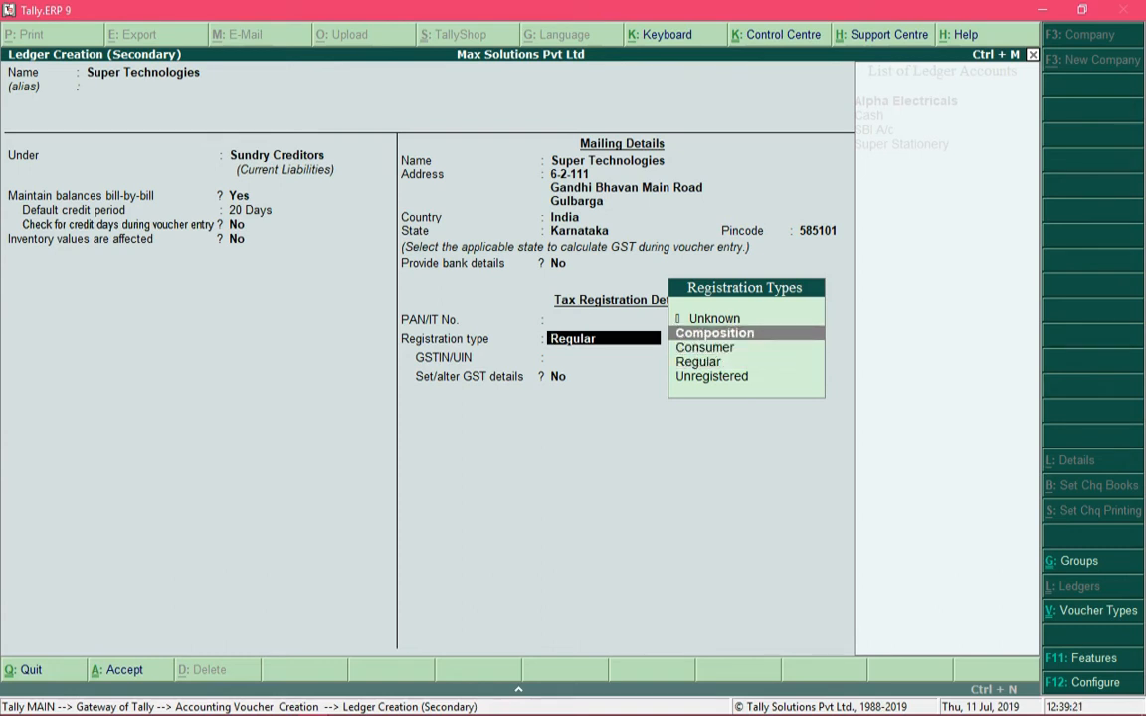
pyautogui.press('Down')
pyautogui.press('Down')
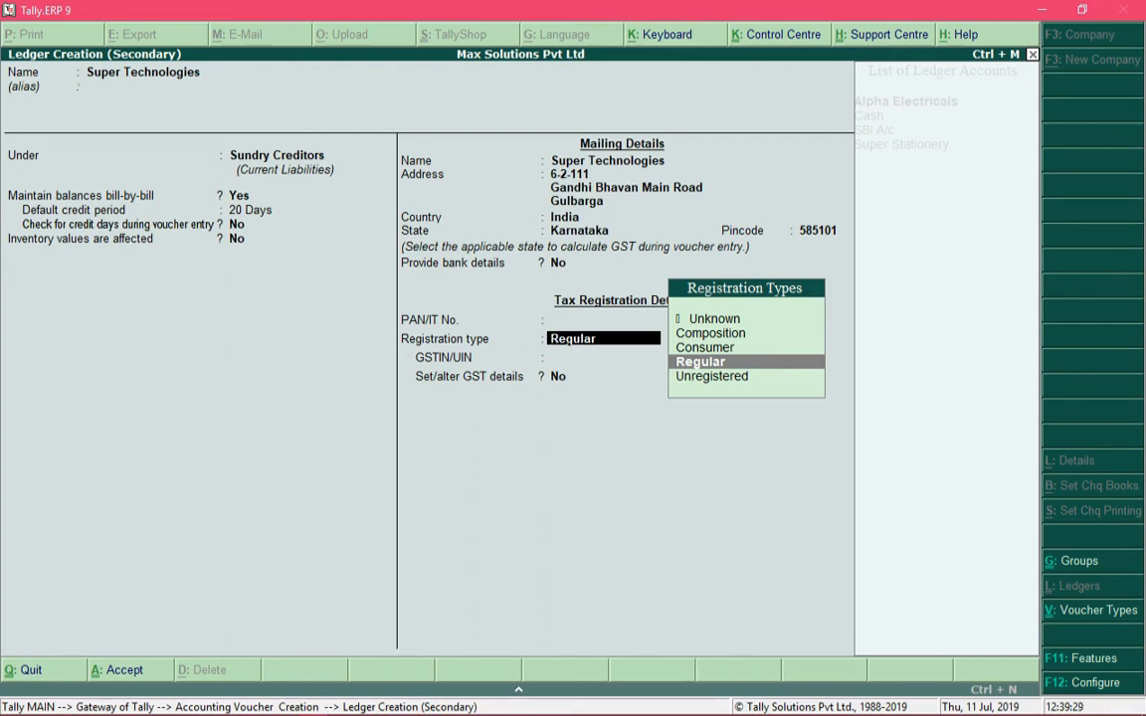
pyautogui.press('Return')
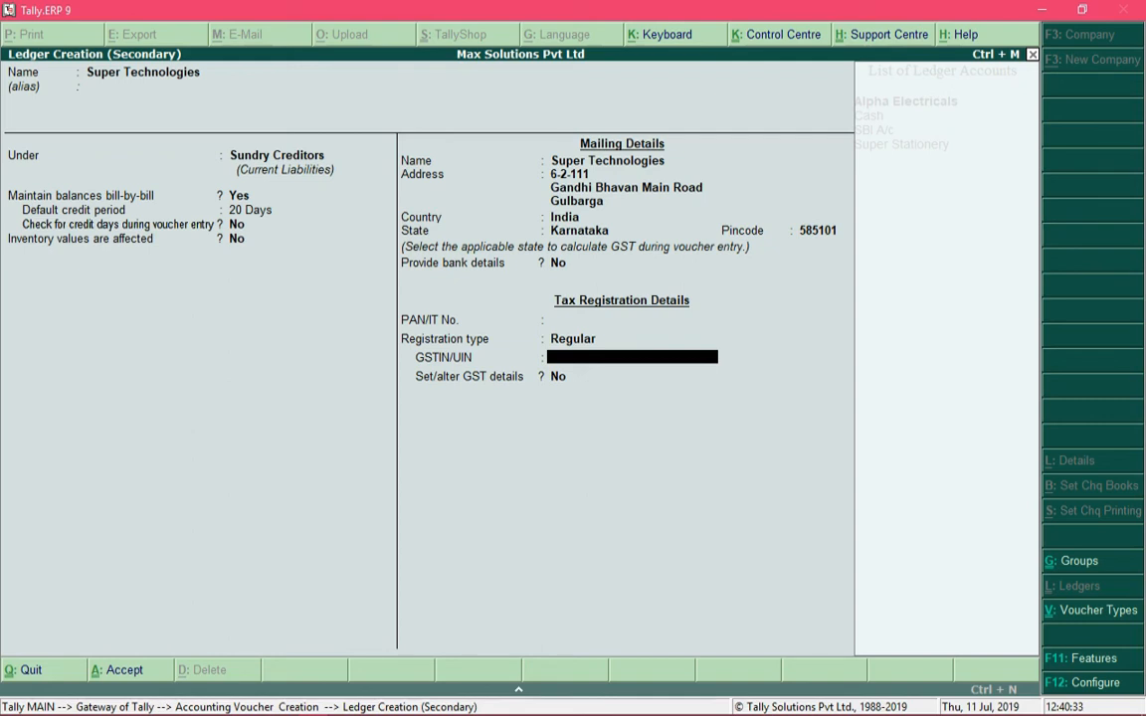
# Enter the supplier's GSTIN and set GST details to Yes
pyautogui.hotkey('ctrl', 'alt', 'v')
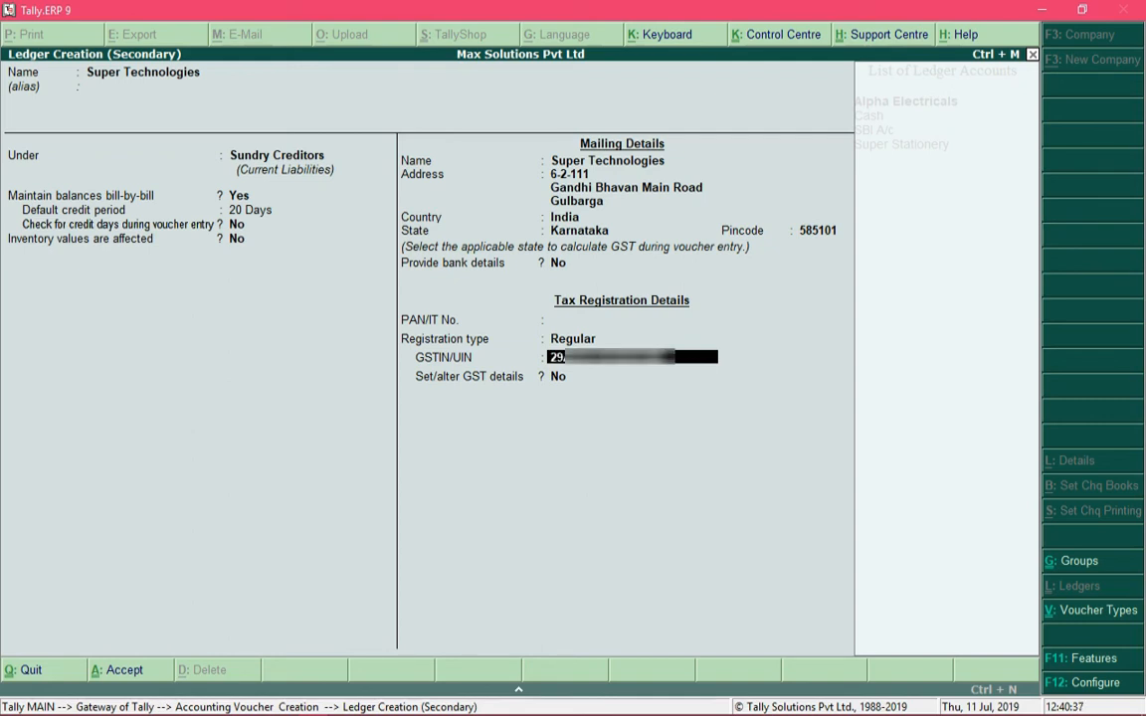
pyautogui.press('Return')
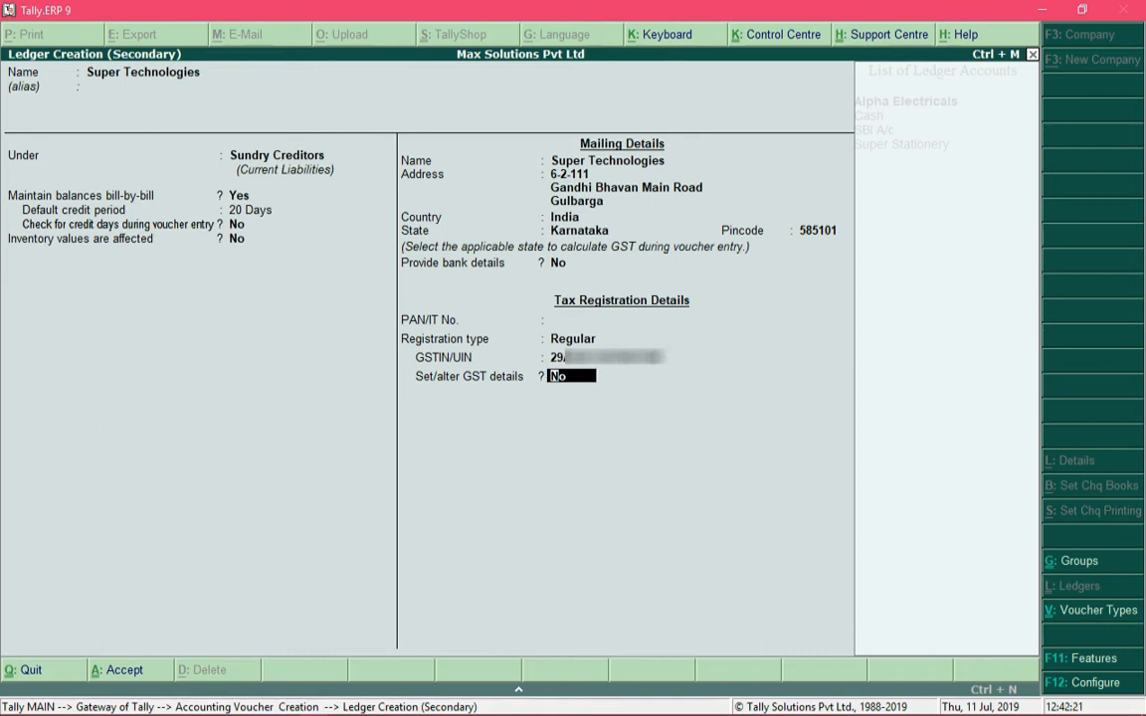
pyautogui.write('y')
pyautogui.press('Return')
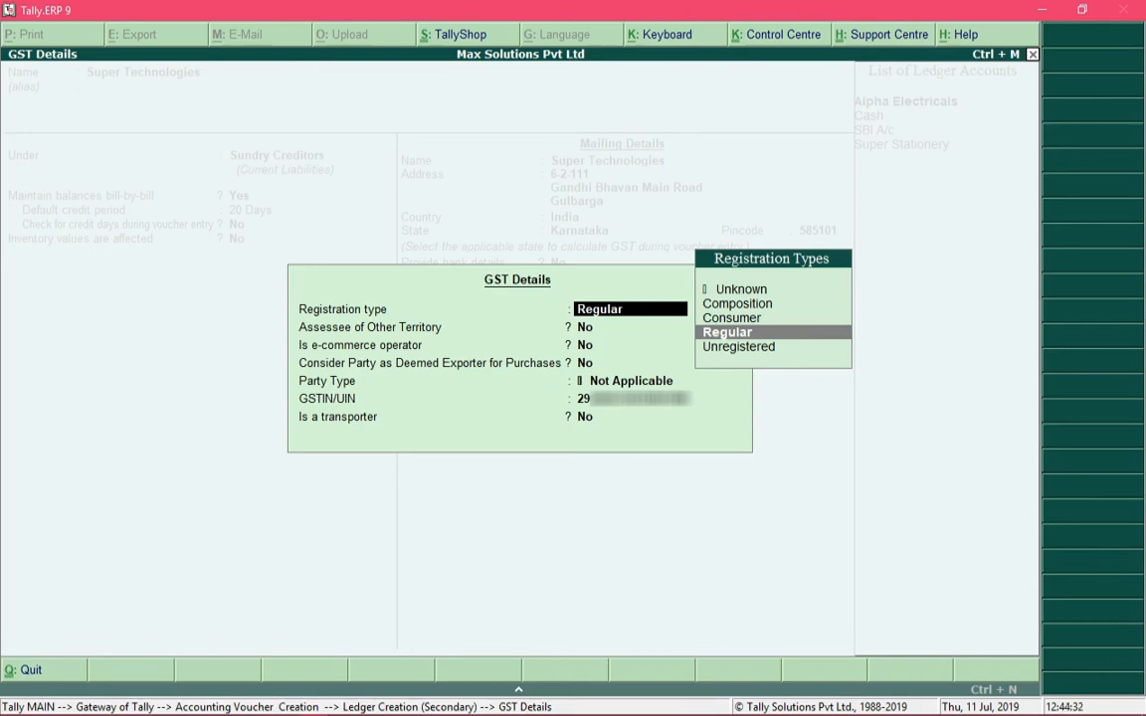
# Keep GST details Regular, non-e-commerce, Party Type Not Applicable, not a transporter, and close them
pyautogui.press('Return')
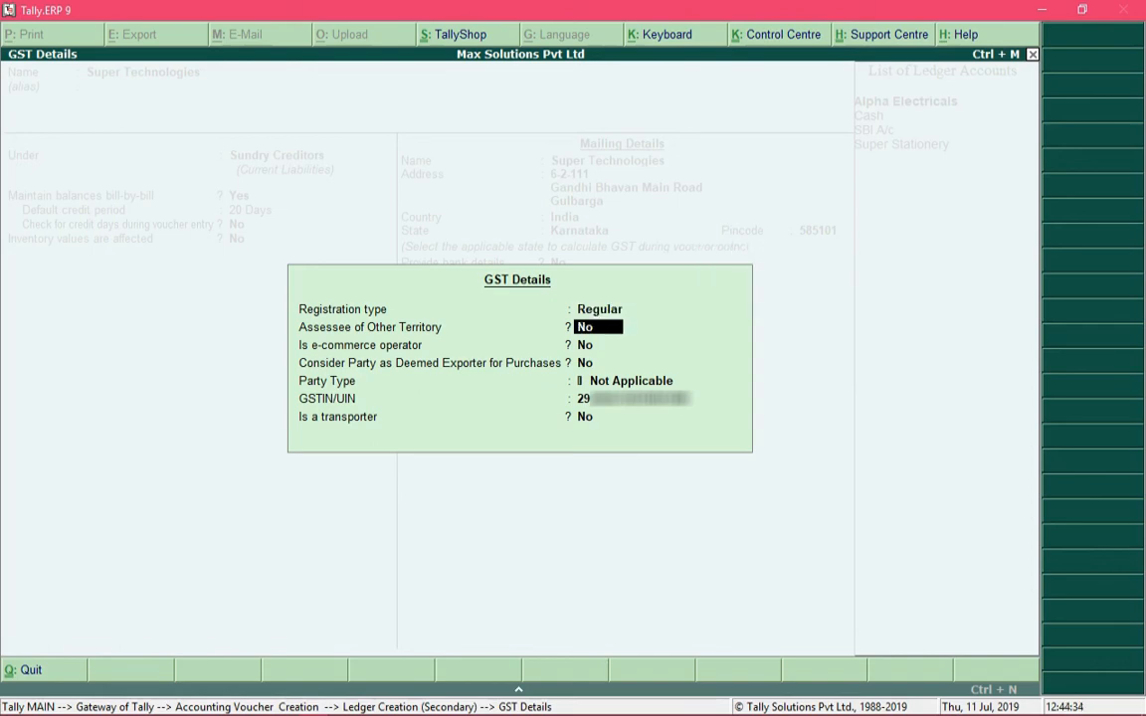
pyautogui.press('Return')
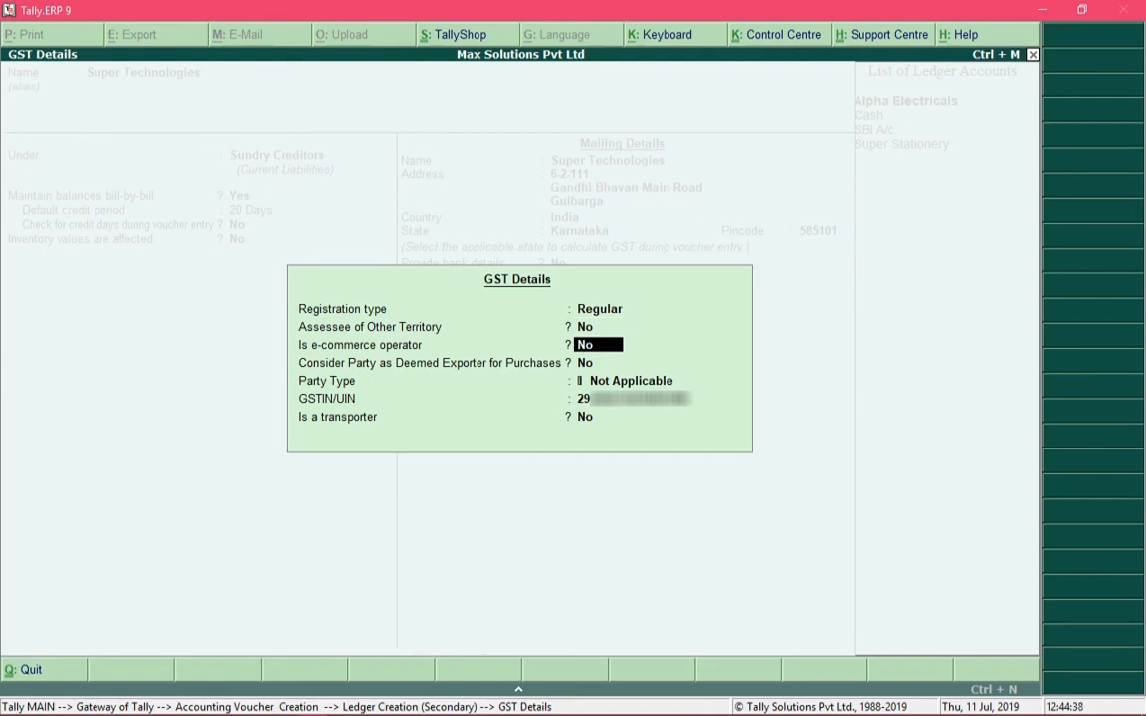
pyautogui.press('Return')
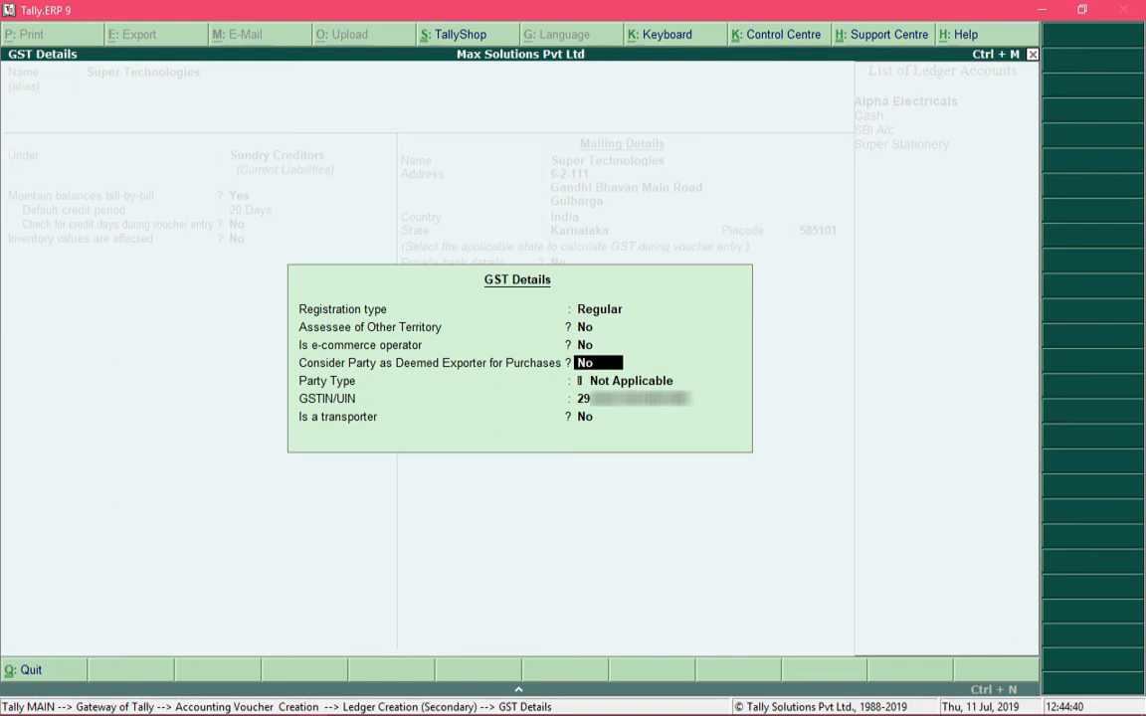
pyautogui.press('Return')
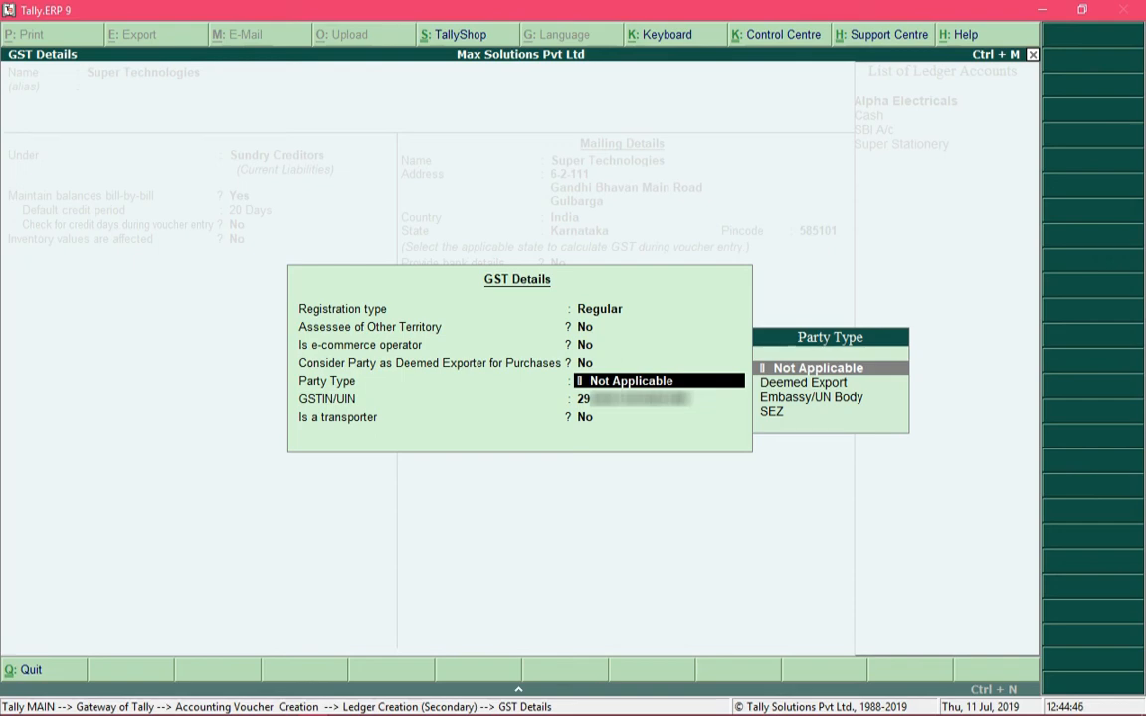
pyautogui.press('Down')
pyautogui.press('Down')
pyautogui.press('Down')
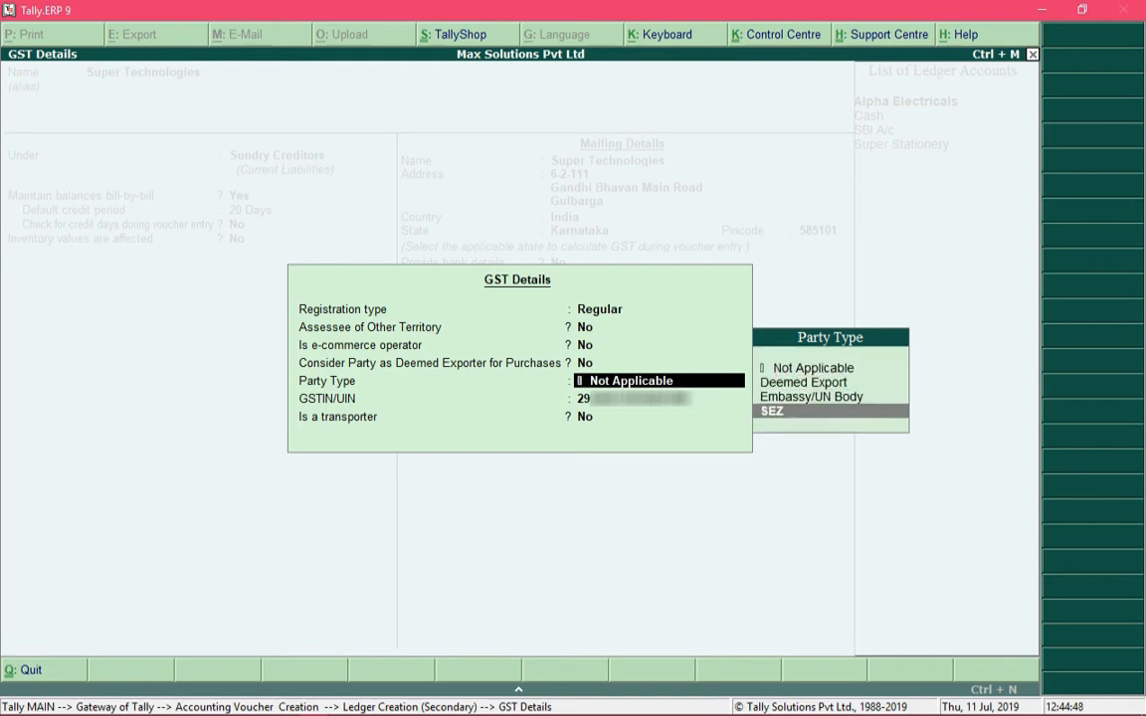
pyautogui.press('Up')
pyautogui.press('Up')
pyautogui.press('Up')
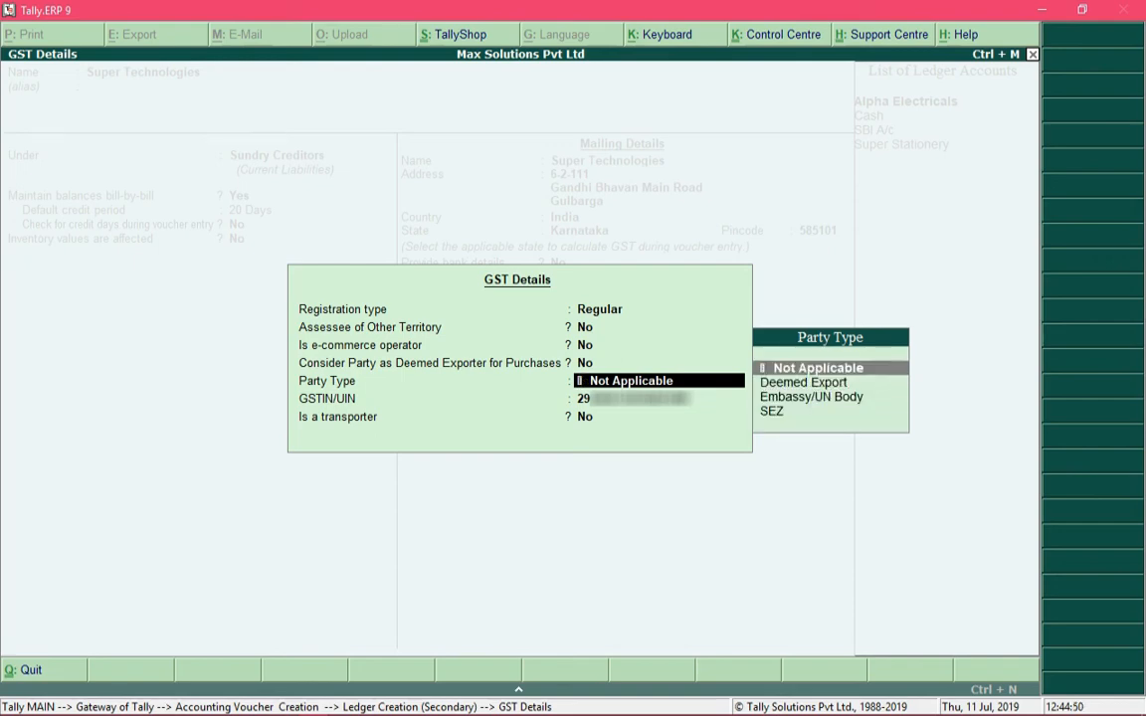
pyautogui.press('Down')
pyautogui.press('Up')
pyautogui.press('Return')
pyautogui.press('Return')
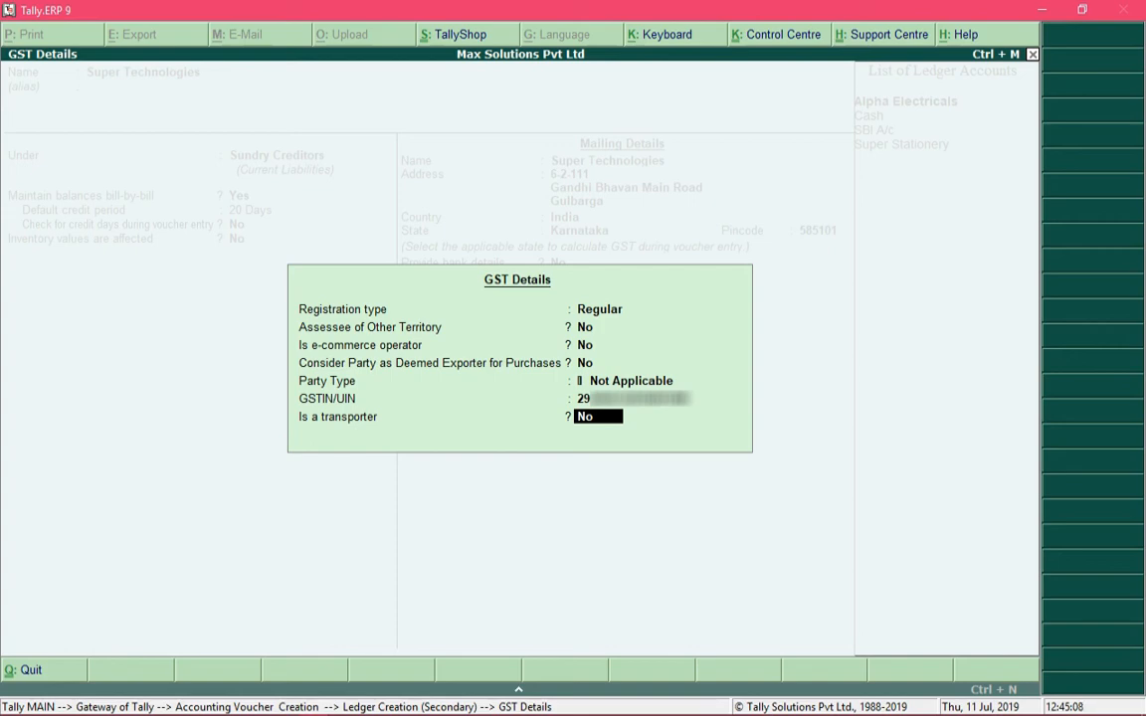
pyautogui.press('Return')
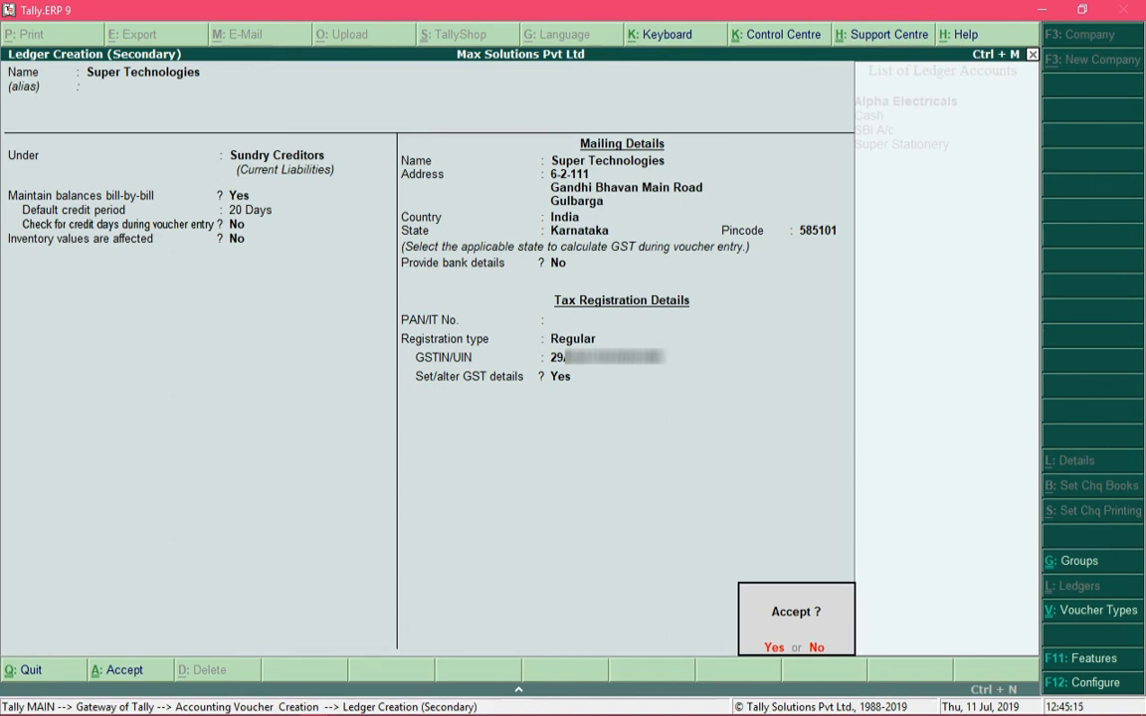
# Save the Super Technologies ledger
pyautogui.press('y')
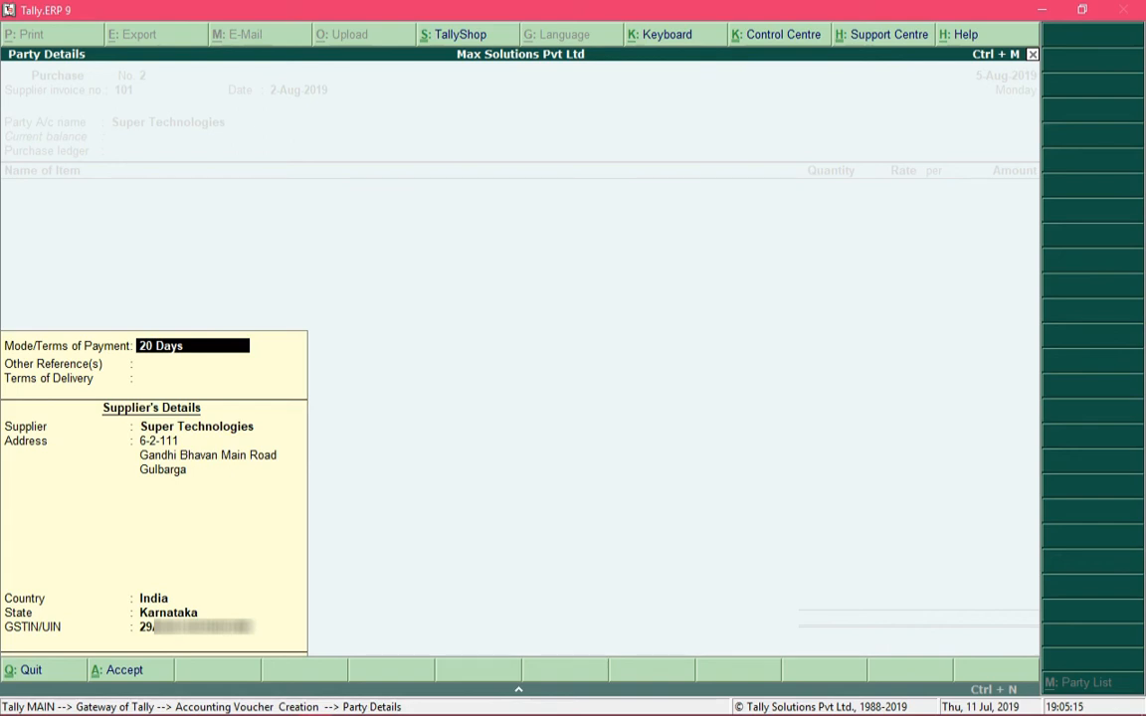
# Record Order No 10 as the other reference and accept the party details
pyautogui.press('Return')
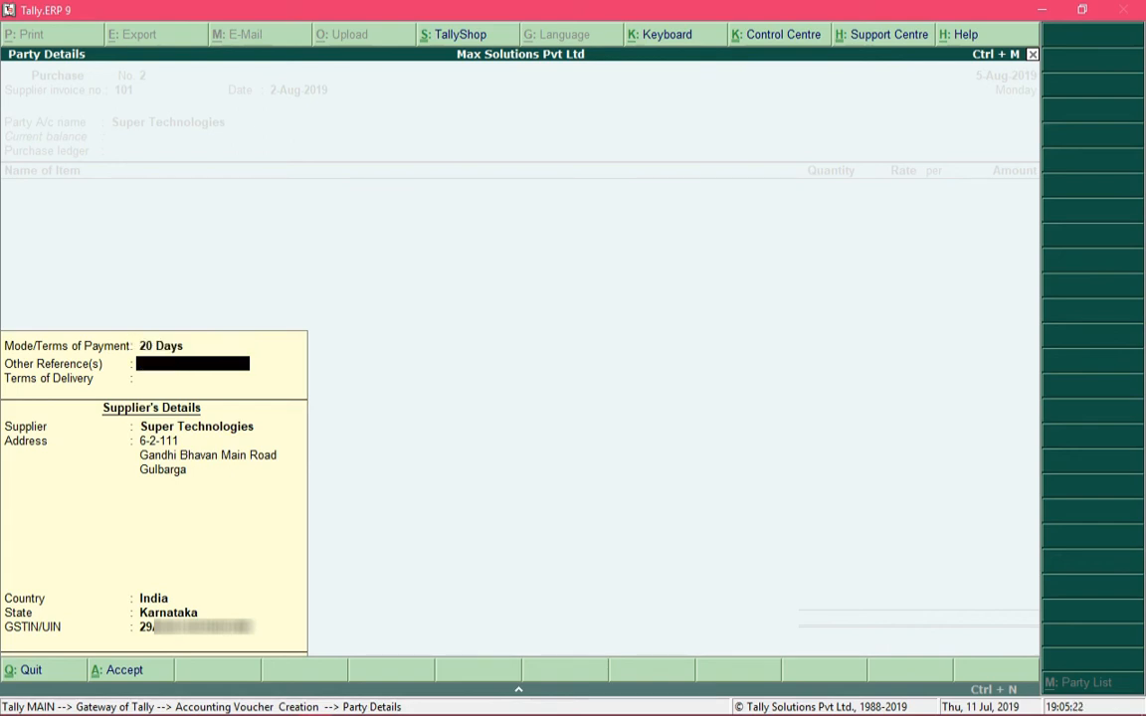
pyautogui.write('Order No 10')
pyautogui.press('Return')
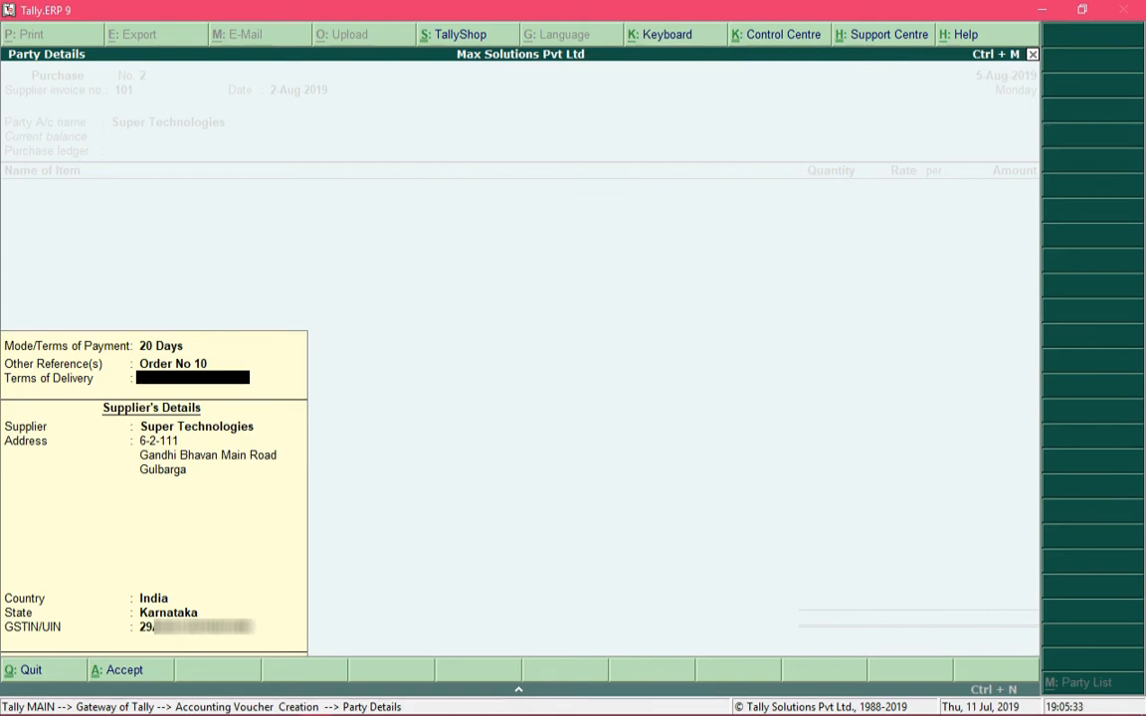
pyautogui.press('Return')
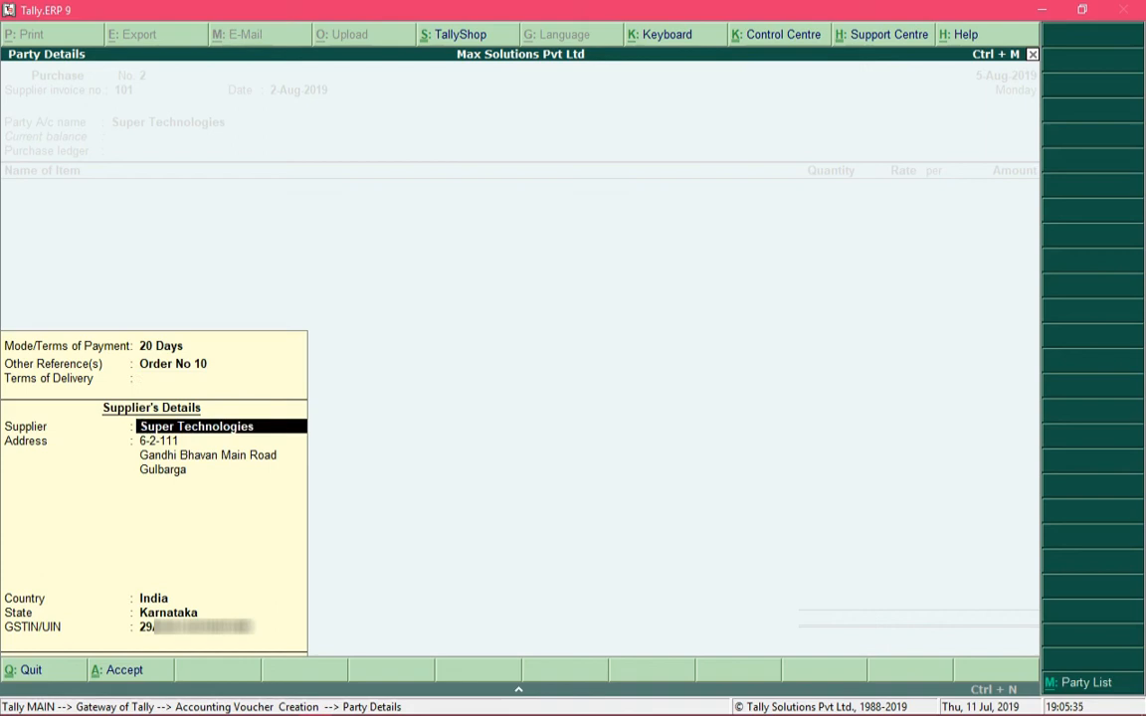
pyautogui.press('Return')
pyautogui.press('Return')
pyautogui.press('Return')
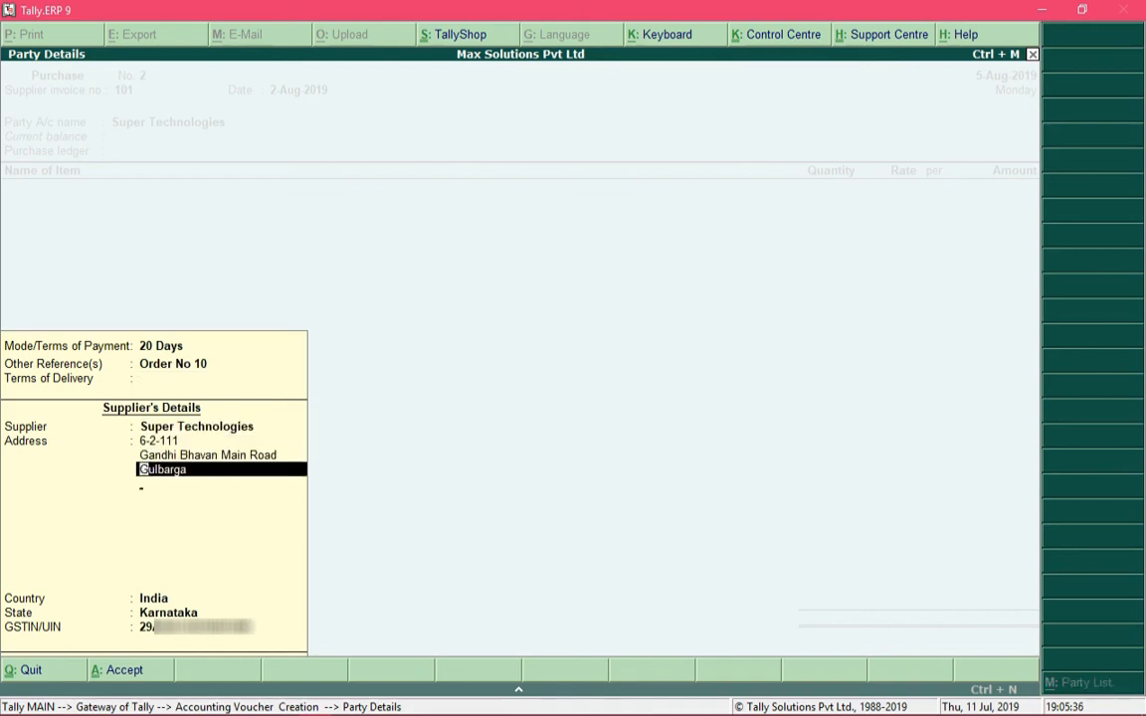
pyautogui.press('Return')
pyautogui.press('Return')
pyautogui.press('Return')
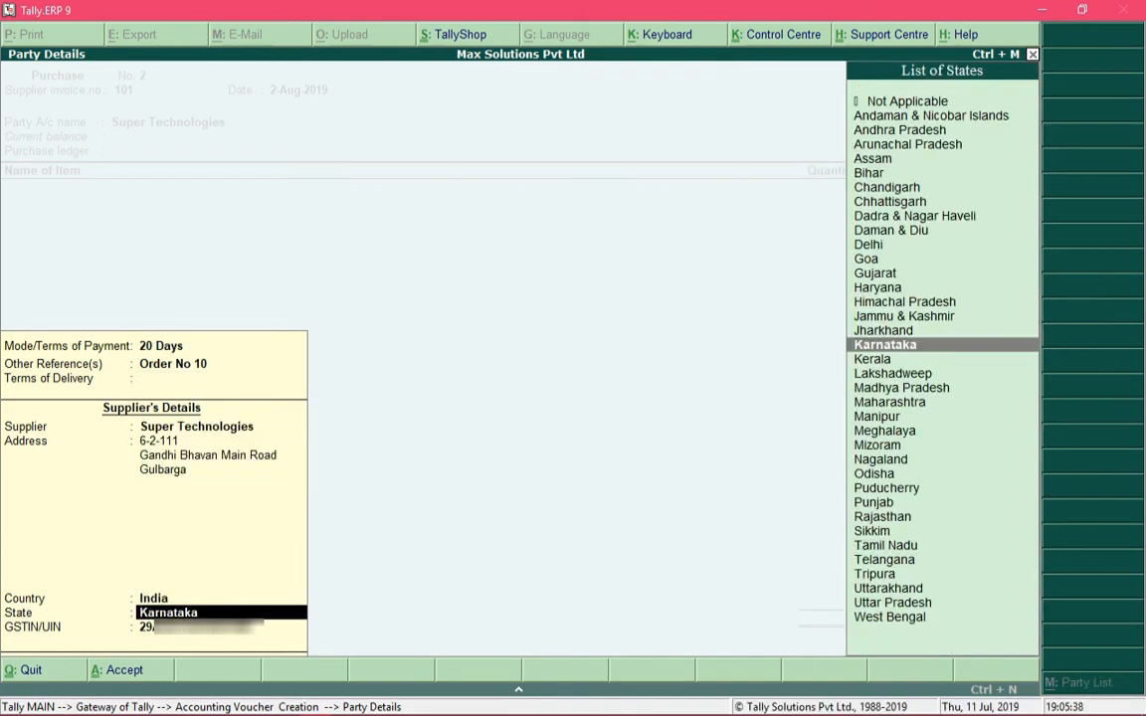
pyautogui.press('Return')
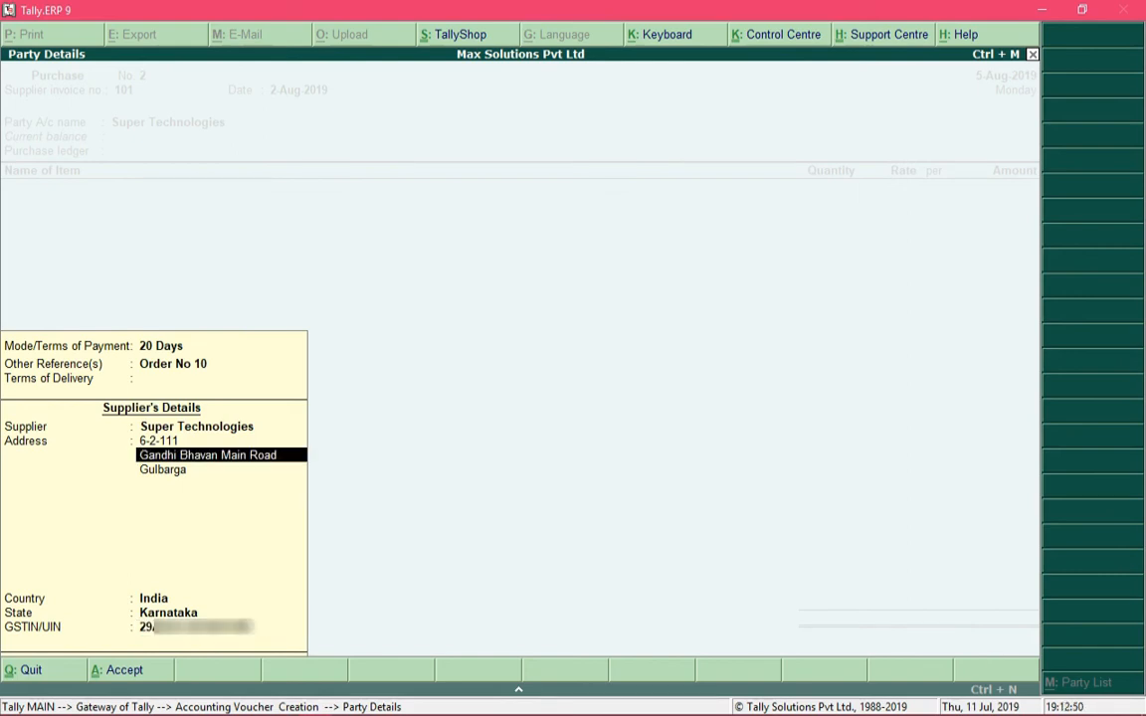
pyautogui.press('Up')
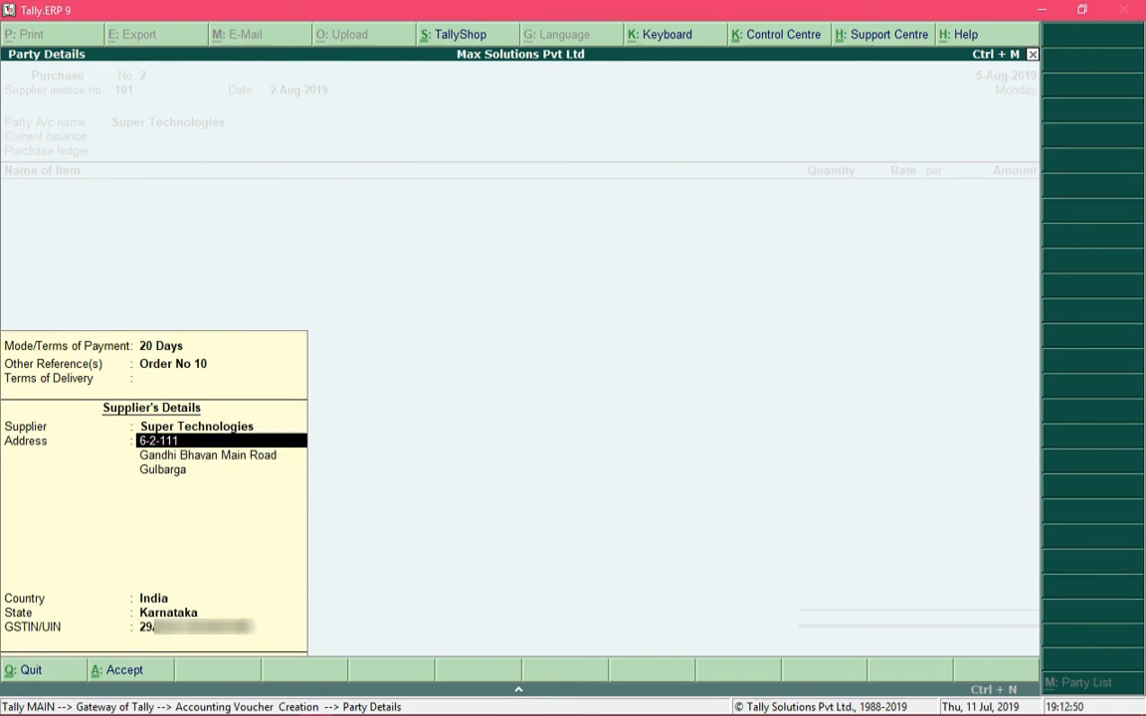
pyautogui.press('Up')
pyautogui.press('Up')
pyautogui.press('Up')
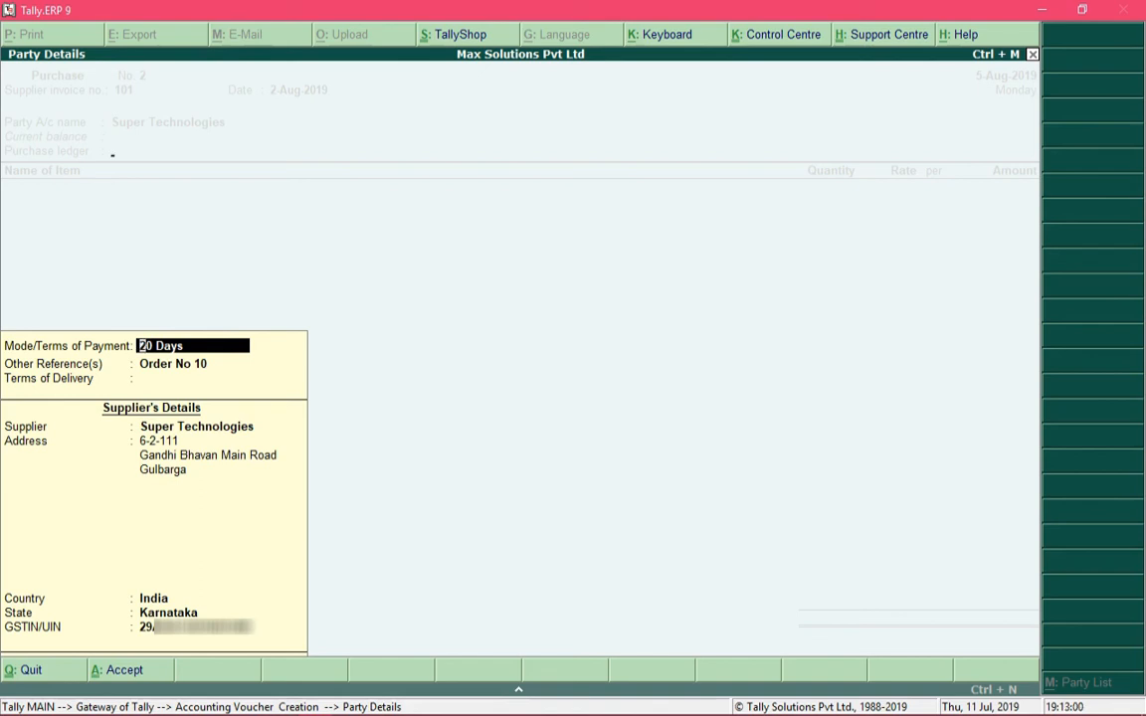
pyautogui.hotkey('ctrl', 'a')
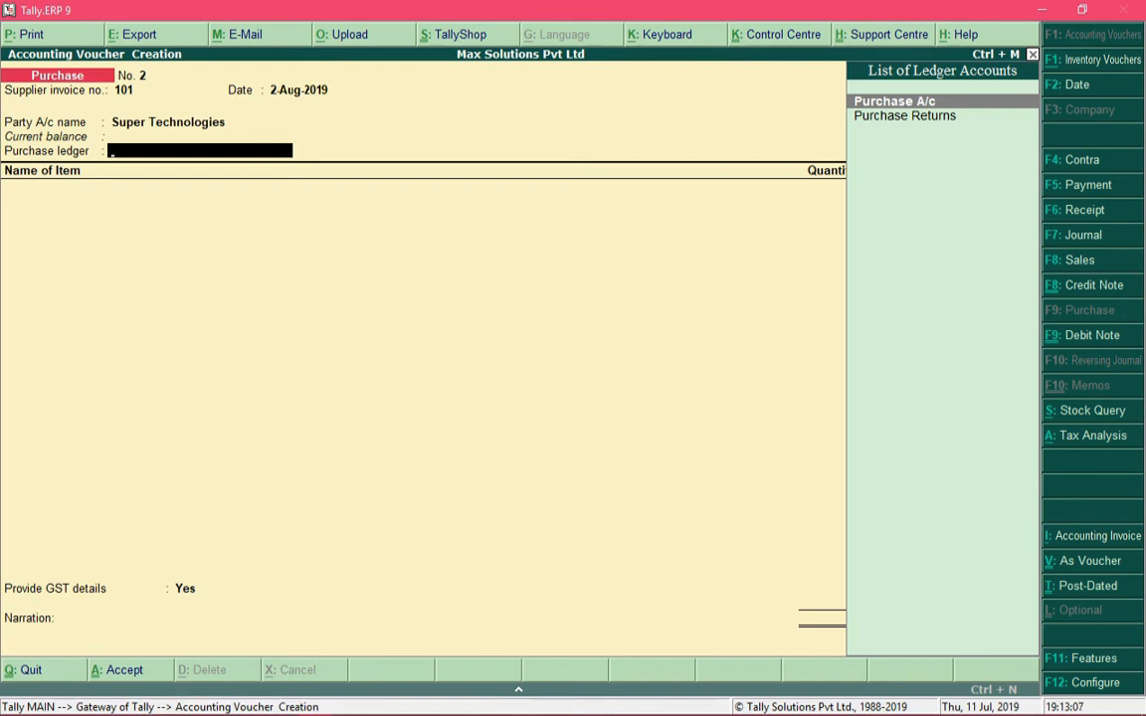
# Choose Purchase A/c, not Purchase Returns, as the voucher's purchase ledger
pyautogui.press('Down')
pyautogui.press('Up')
pyautogui.press('Down')
pyautogui.press('Down')
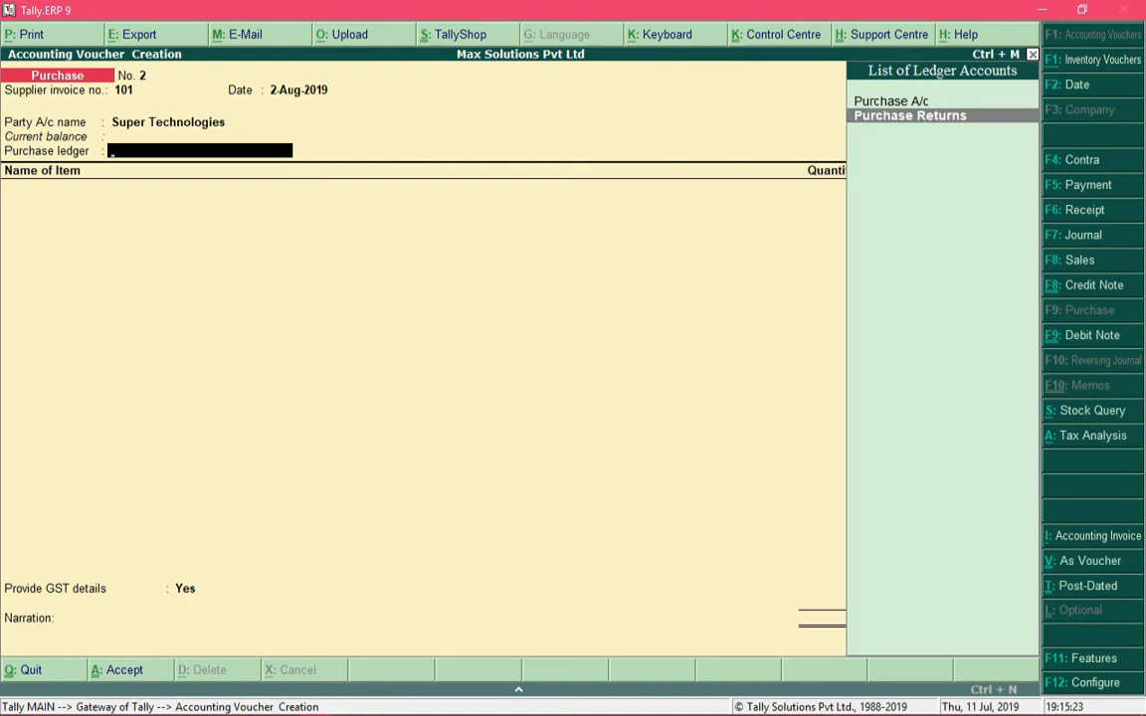
pyautogui.press('Up')
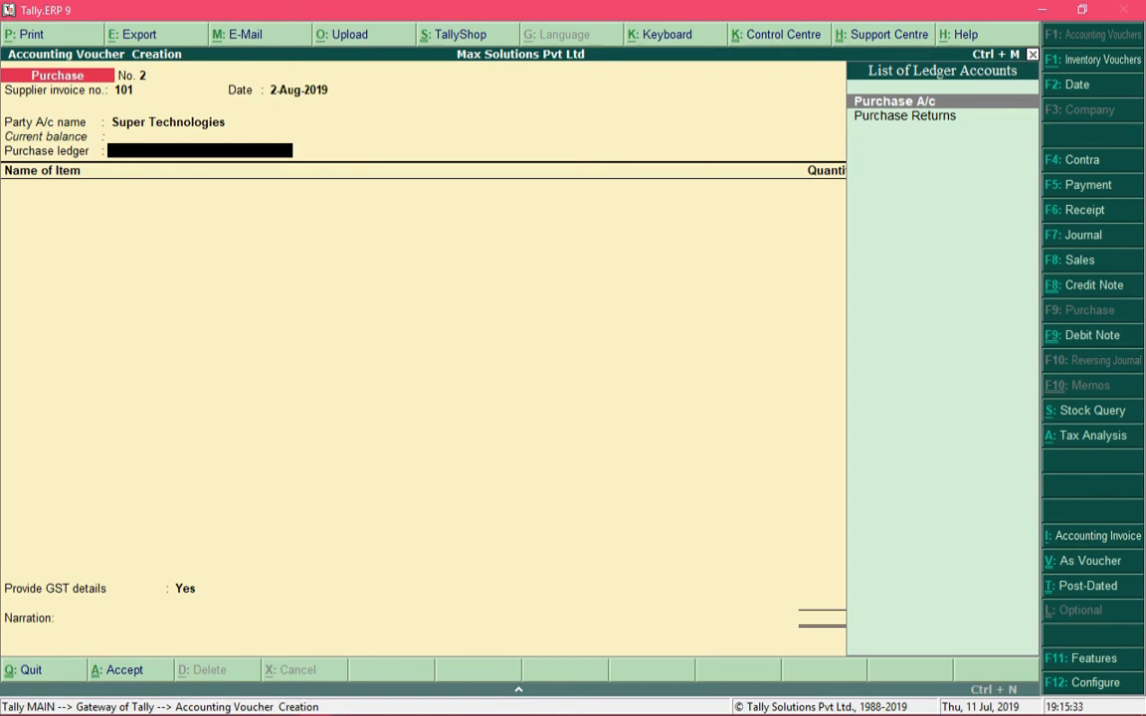
pyautogui.press('Return')
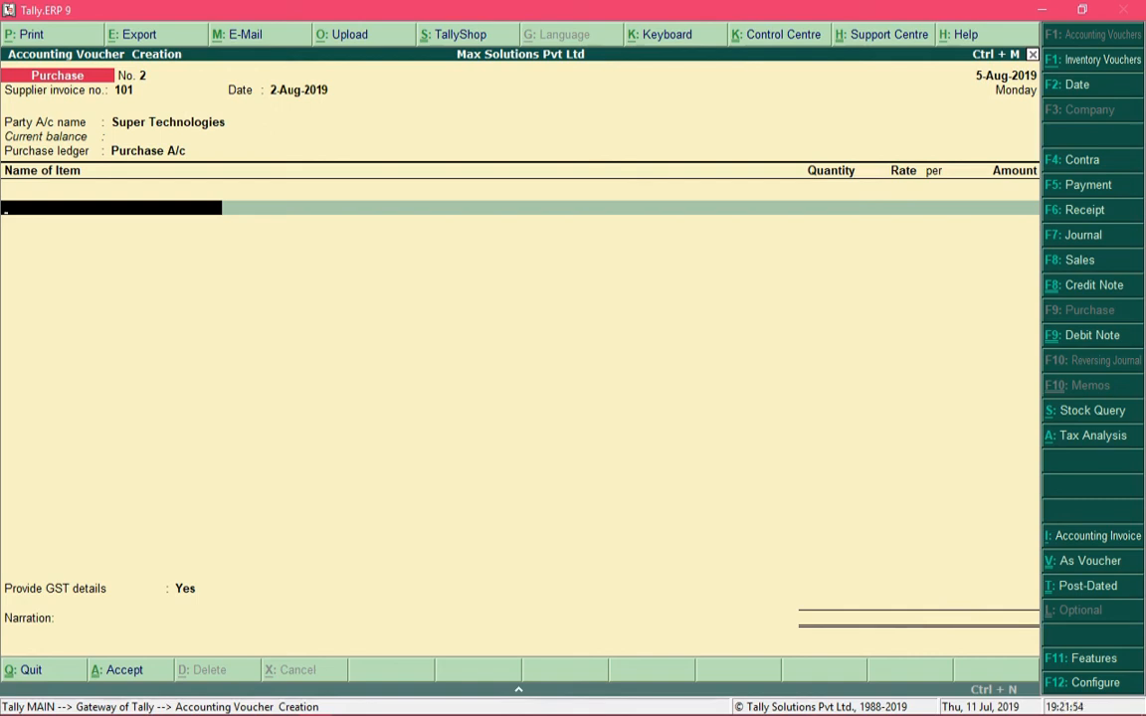
# Add Lenovo Ideapad 330 - 81DE00GFIN: 5 units at 10,000, totalling 50,000.00
pyautogui.write('Len')
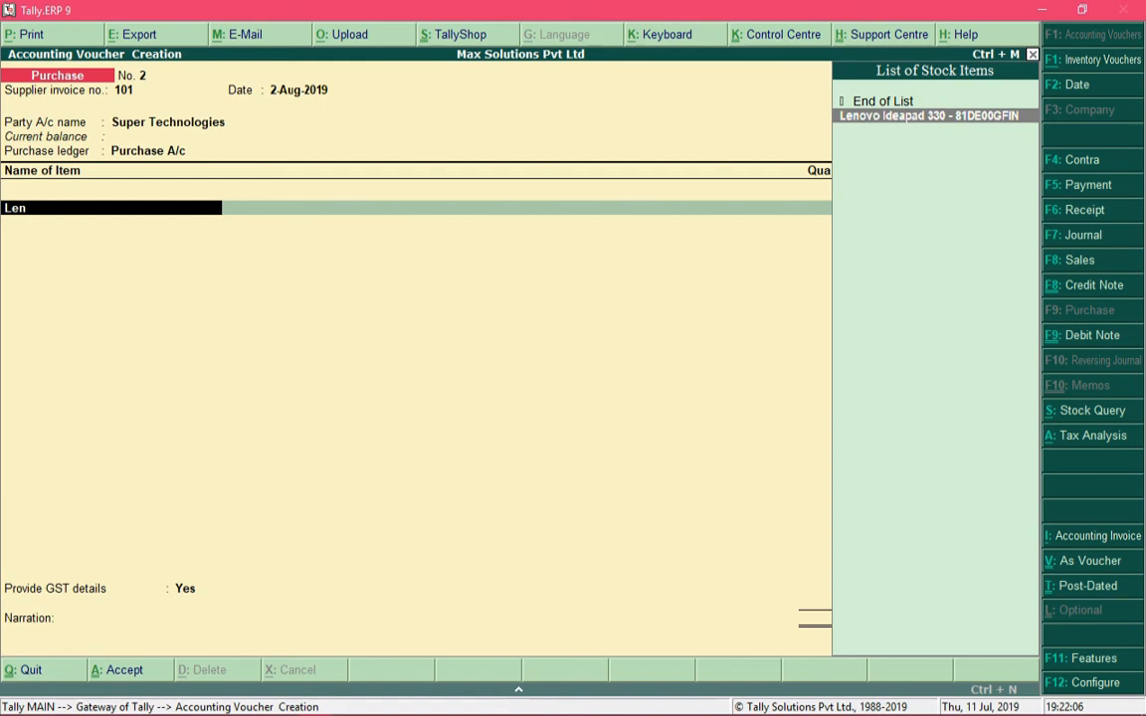
pyautogui.press('Return')
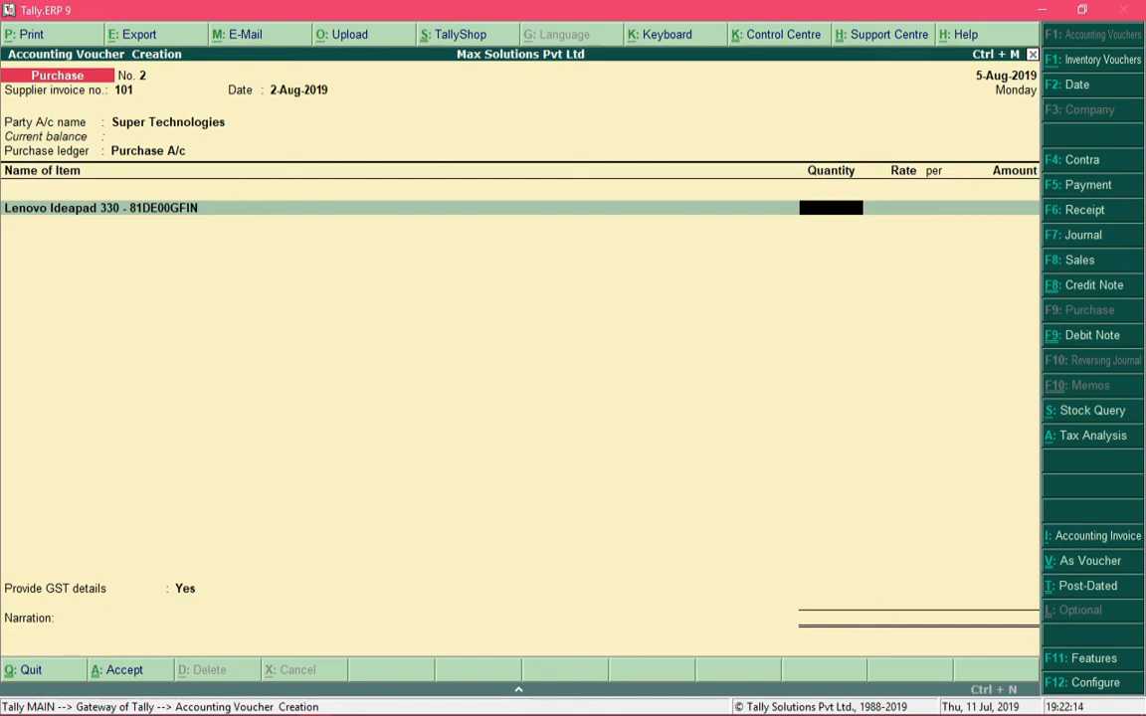
pyautogui.write('5')
pyautogui.press('Return')
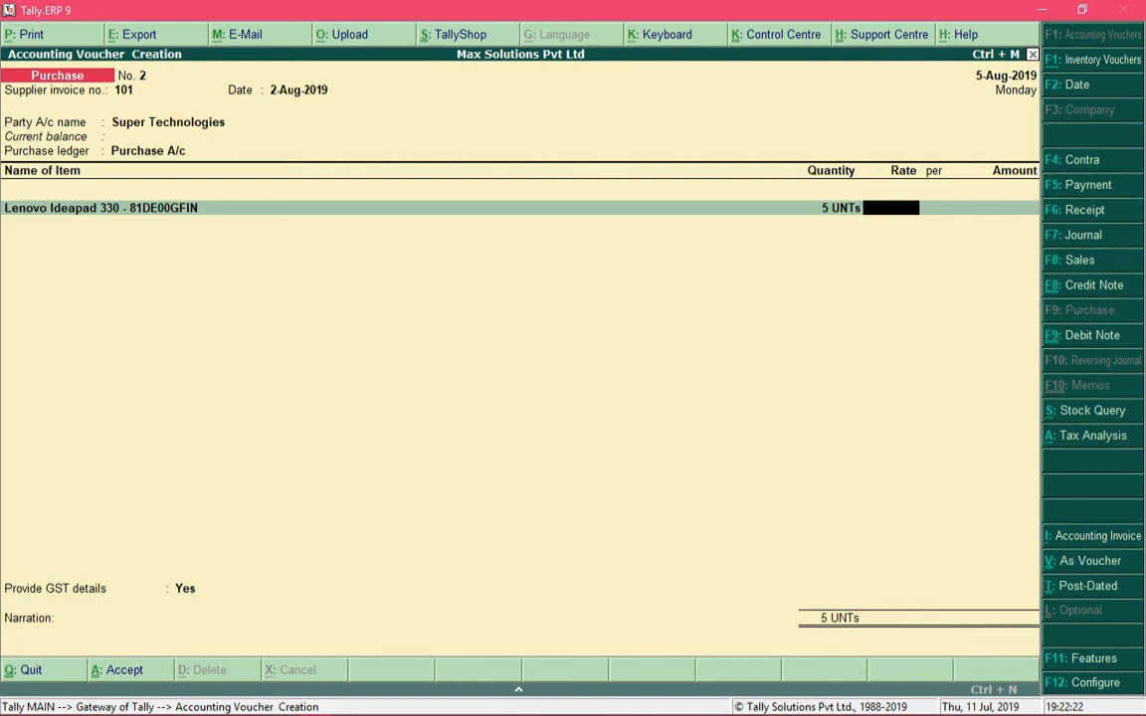
pyautogui.write('10000')
pyautogui.press('Return')
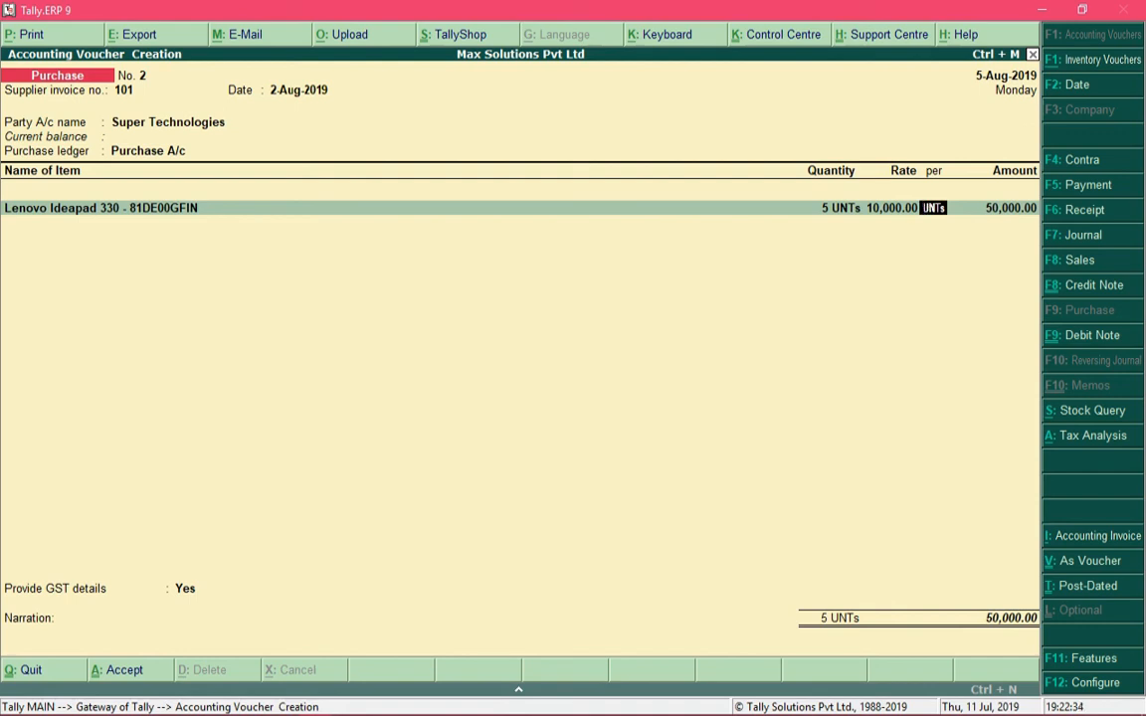
pyautogui.press('Return')
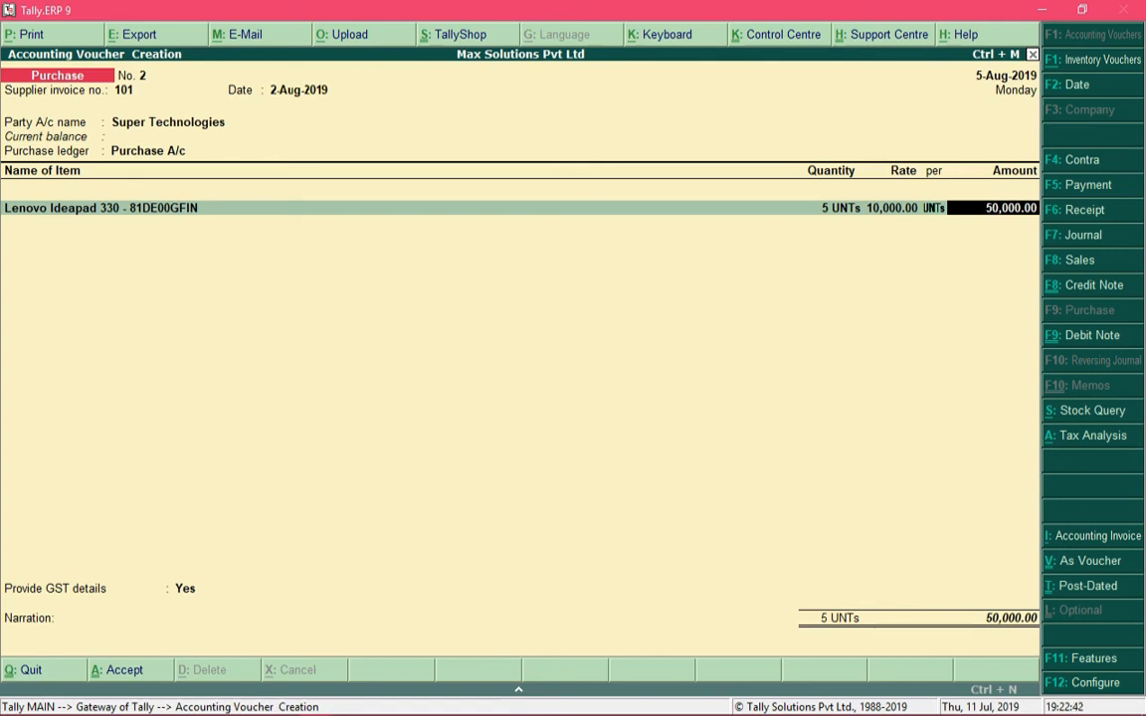
pyautogui.press('Return')
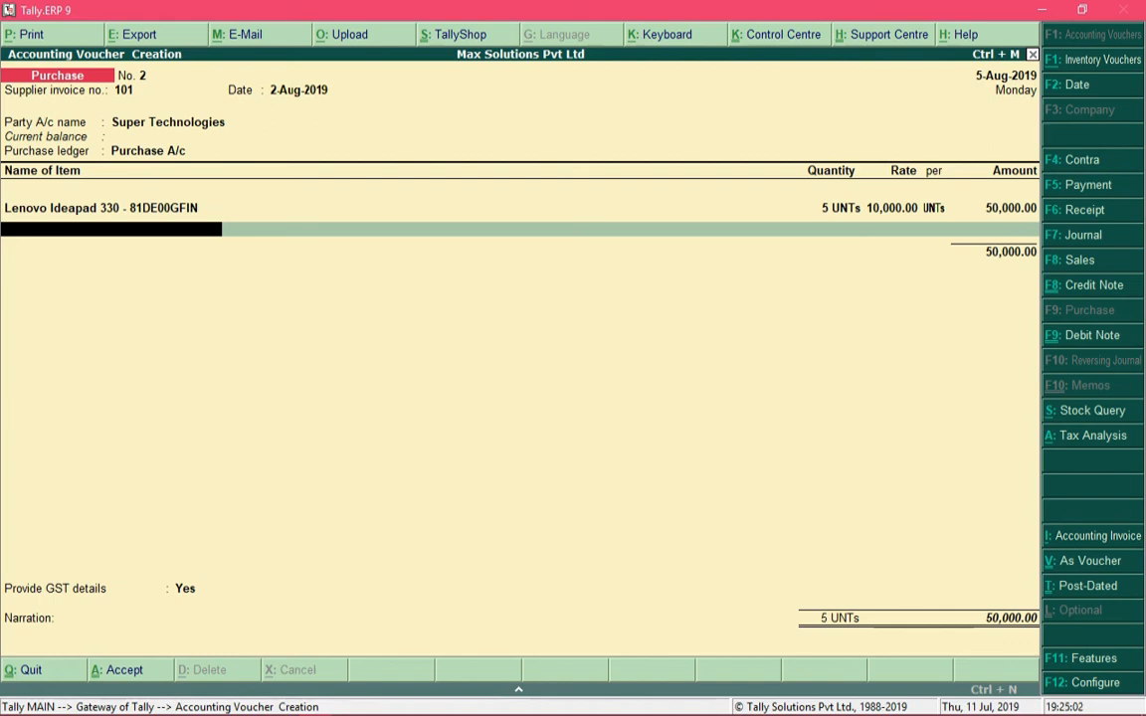
# Add a second item line, HP Deskjet 3636, 2 units at 10,000 per unit for 20,000.00
pyautogui.write('Hp')
pyautogui.press('Down')
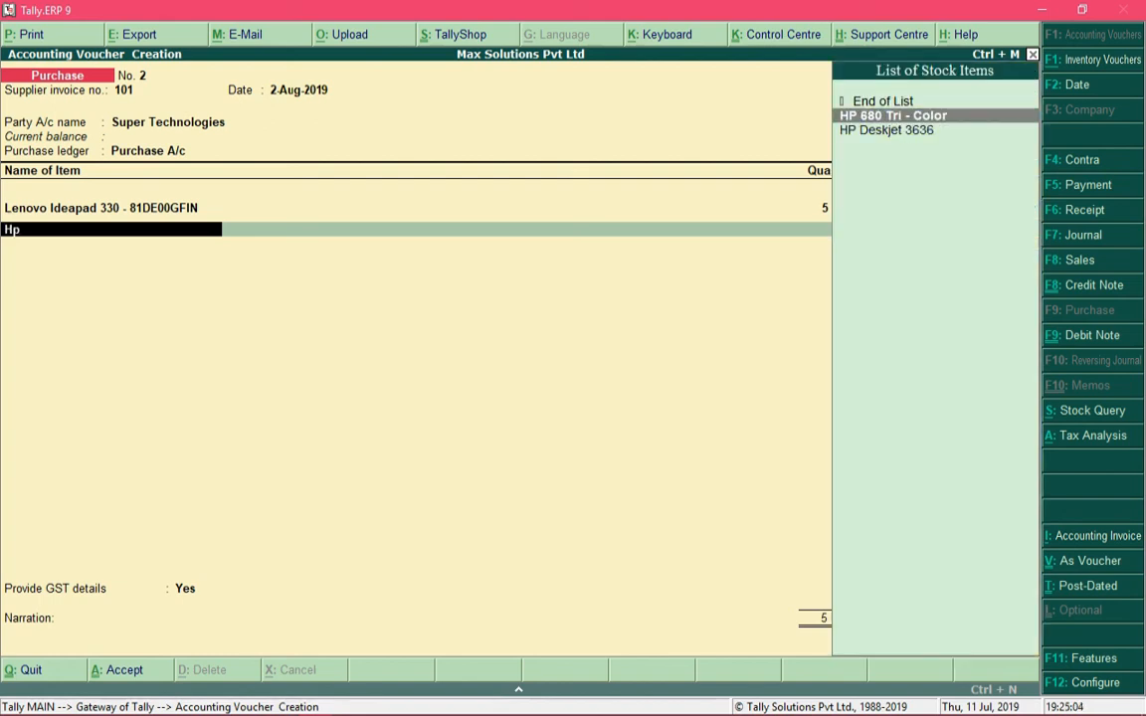
pyautogui.press('Down')
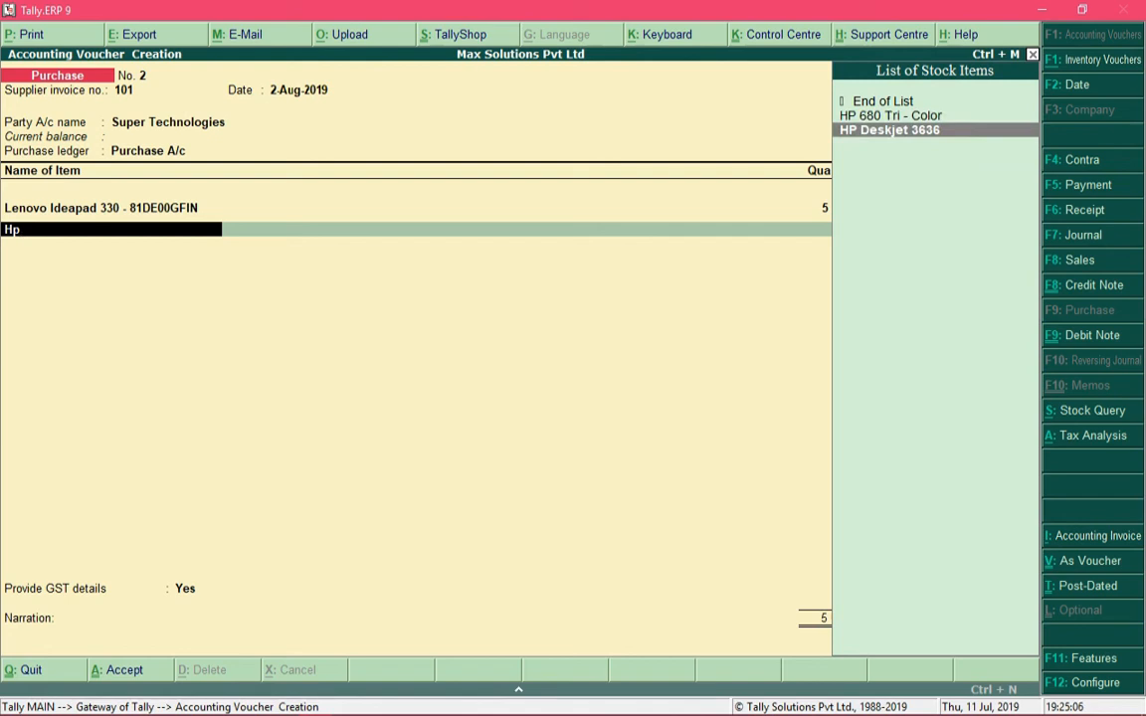
pyautogui.press('Return')
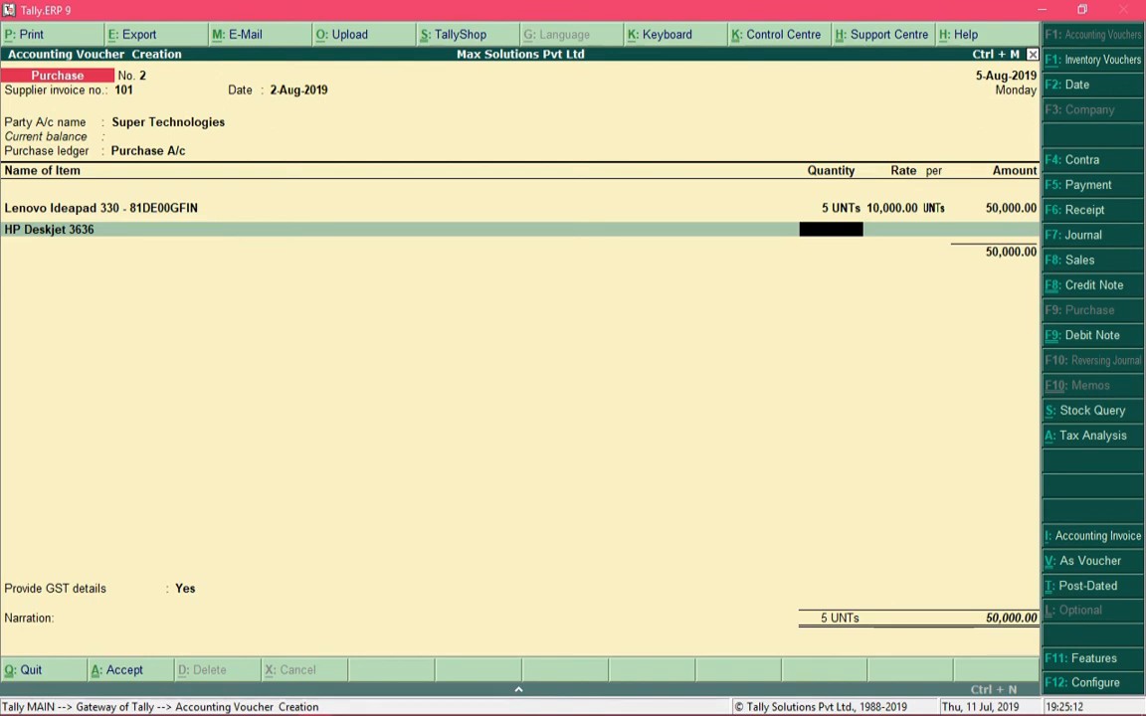
pyautogui.write('2')
pyautogui.press('Return')
pyautogui.write('10000')
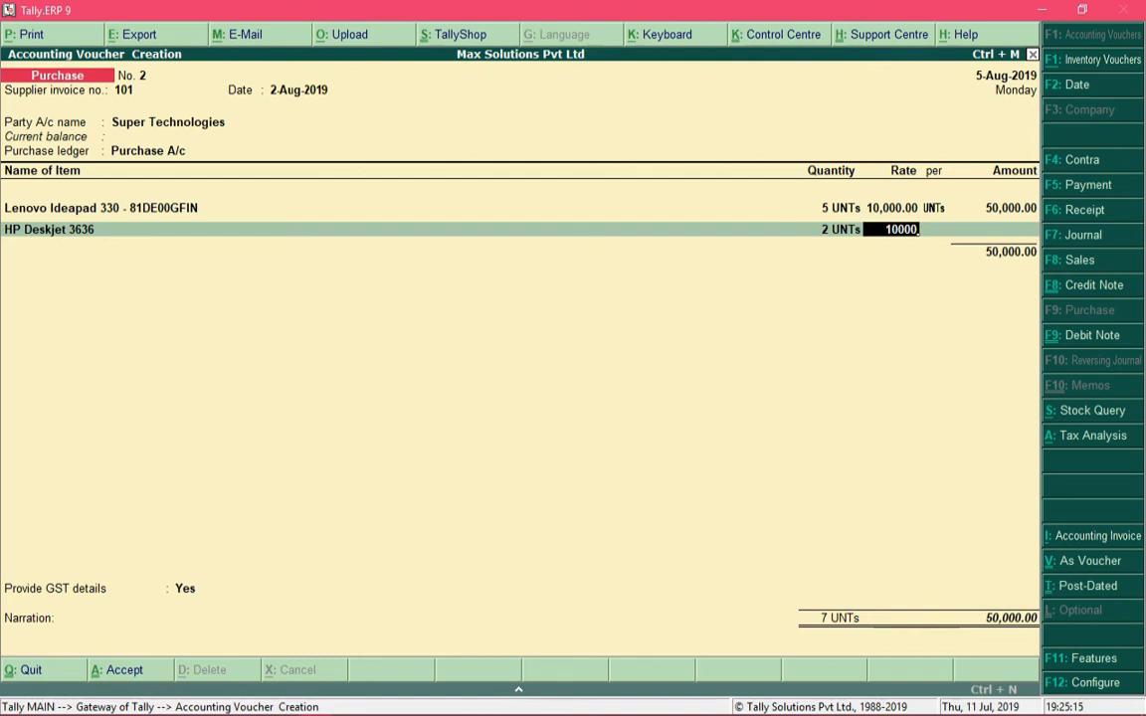
pyautogui.press('Return')
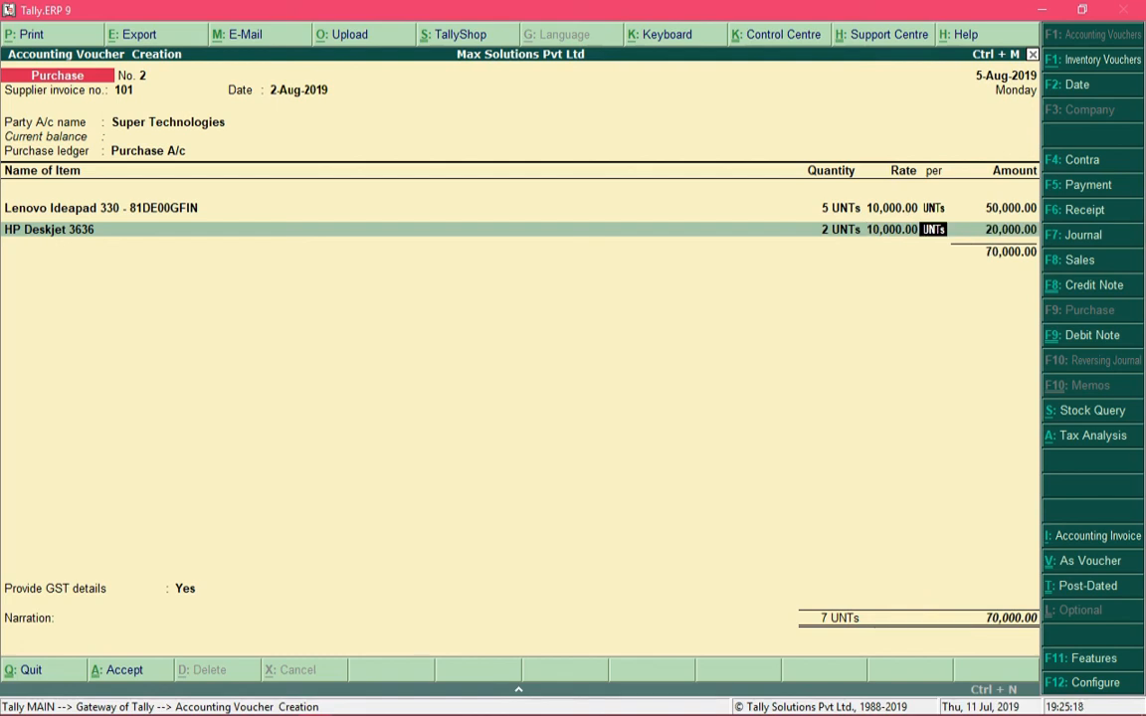
pyautogui.press('Return')
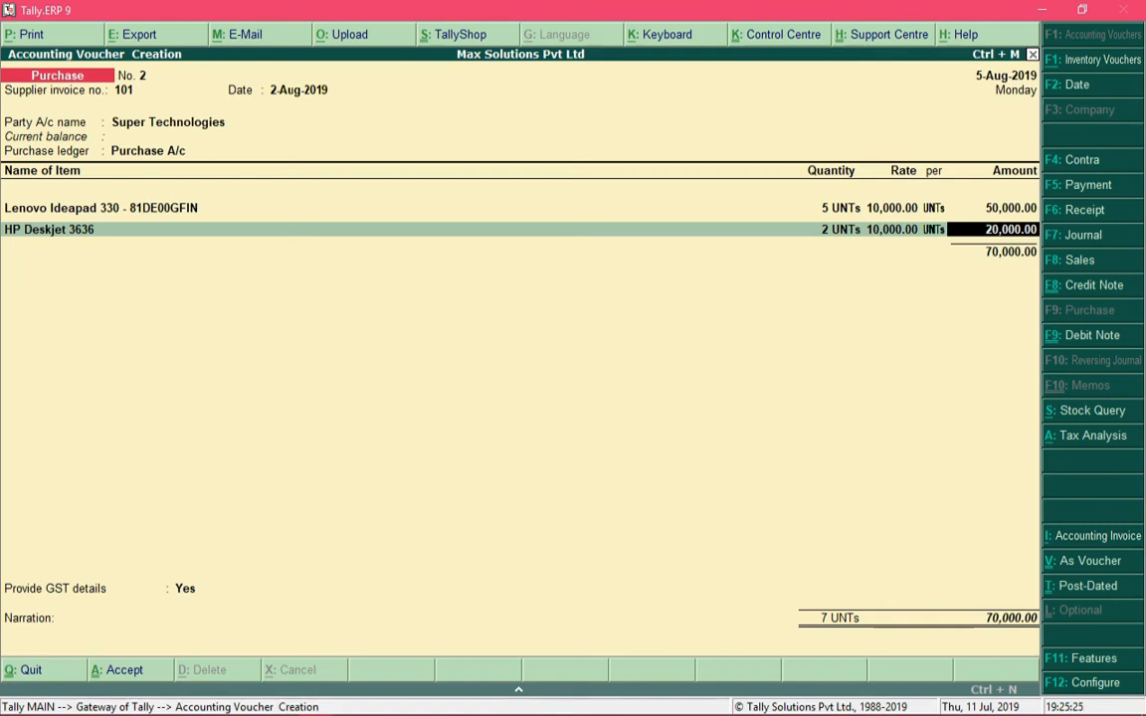
pyautogui.press('Return')
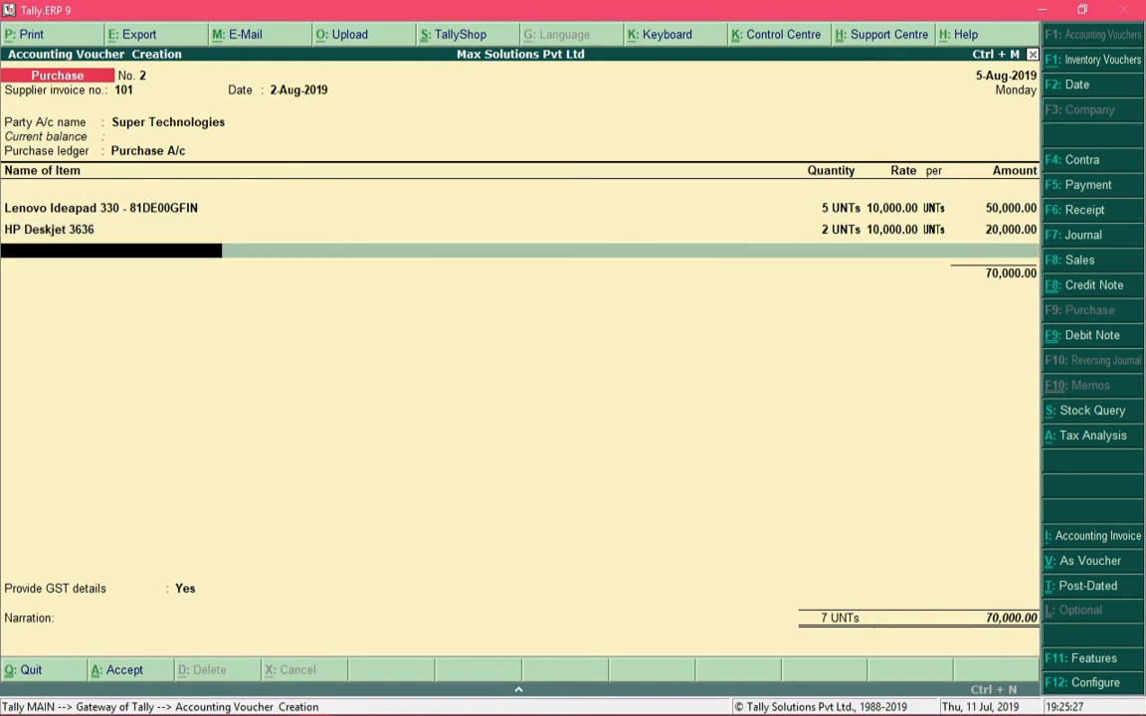
pyautogui.press('BackSpace')
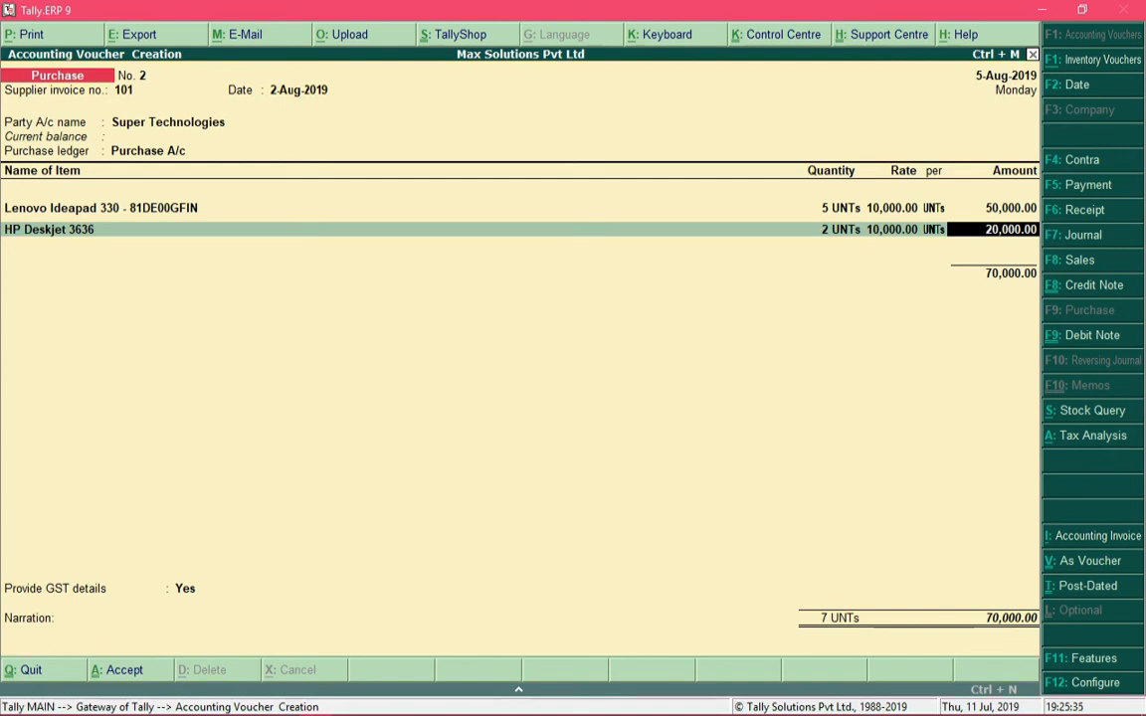
# Delete the HP Deskjet 3636 line, leaving only the 5-unit Lenovo Ideapad item
pyautogui.press('BackSpace')
pyautogui.press('BackSpace')
pyautogui.press('BackSpace')
pyautogui.press('BackSpace')
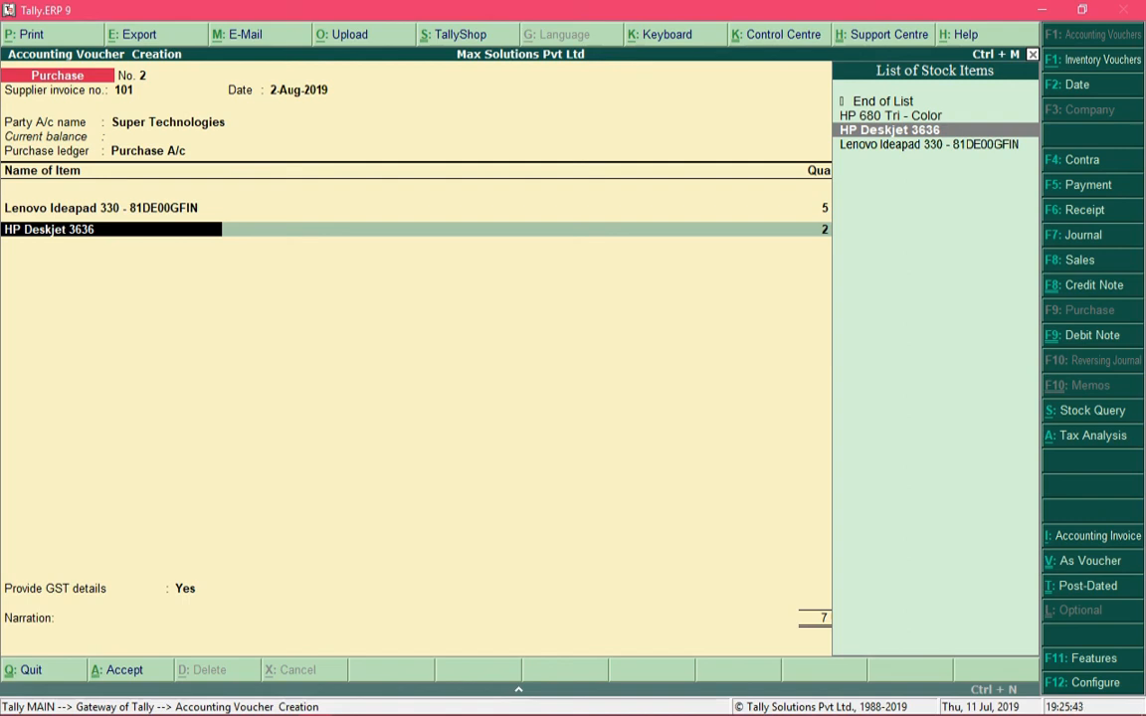
pyautogui.press('BackSpace')
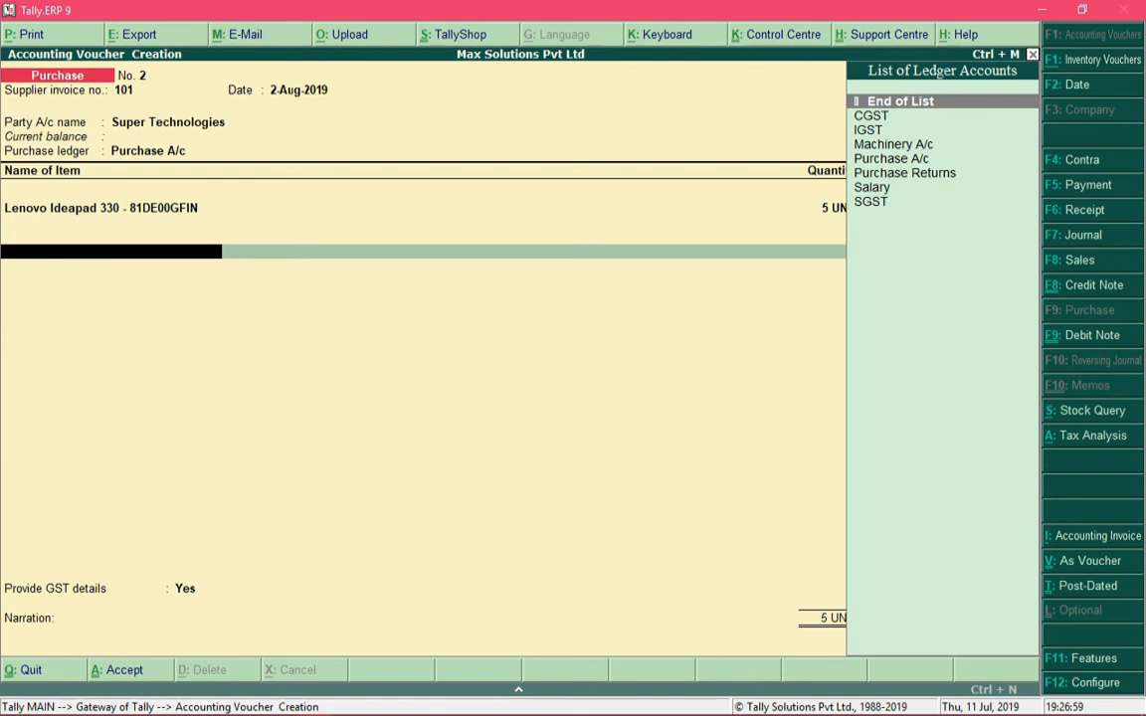
# Add CGST and SGST ledger lines of 4,500.00 each under the Lenovo item
pyautogui.press('Down')
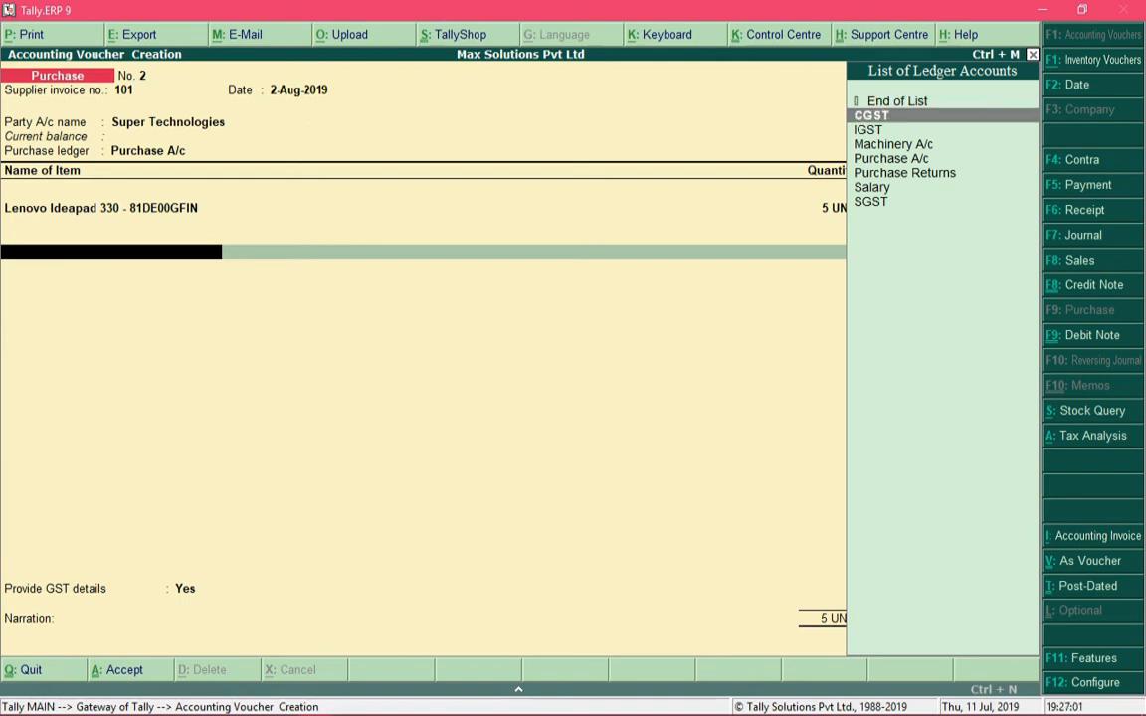
pyautogui.press('Return')
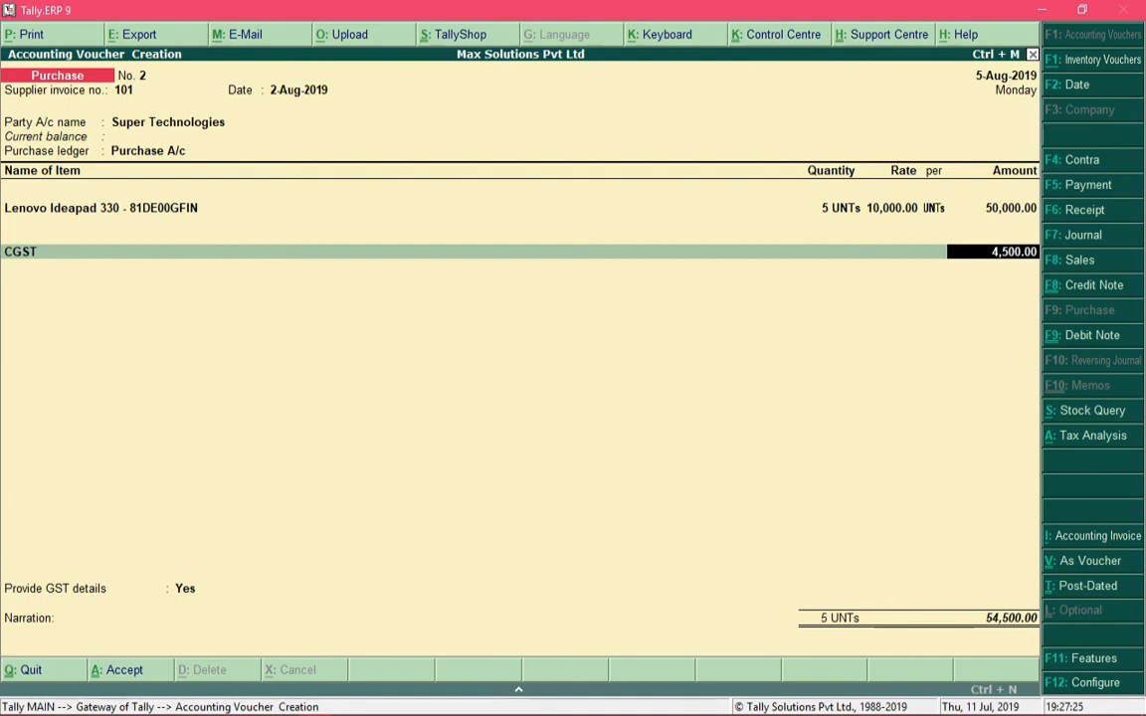
pyautogui.press('Return')
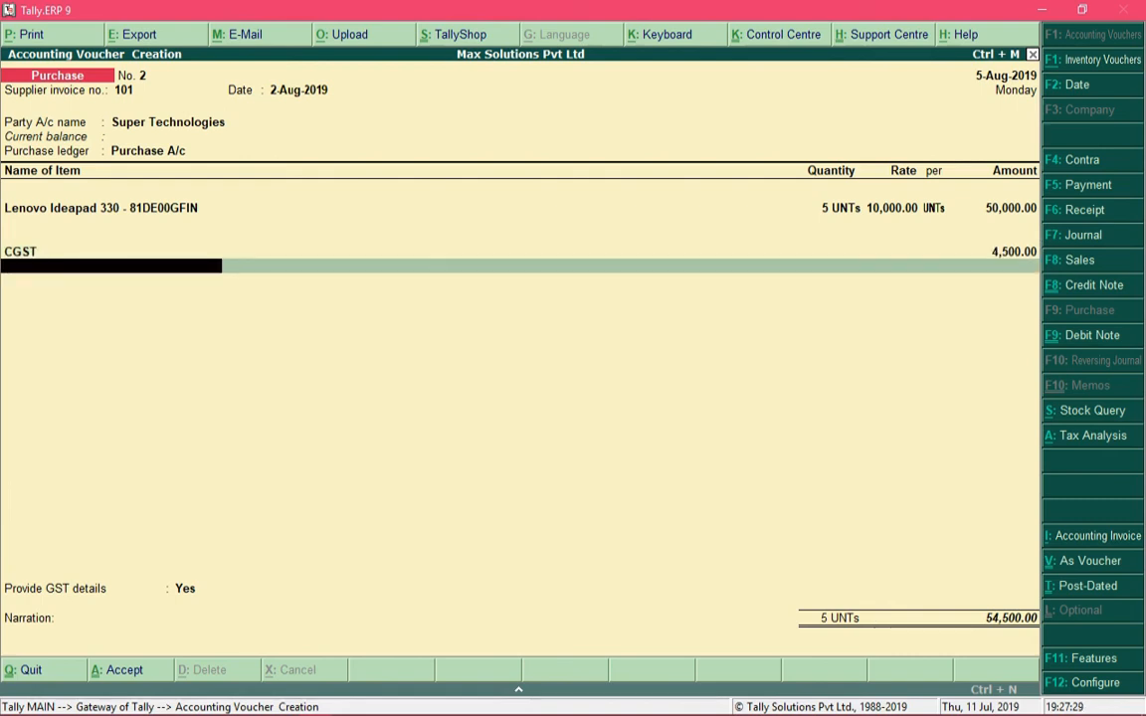
pyautogui.write('Sg')
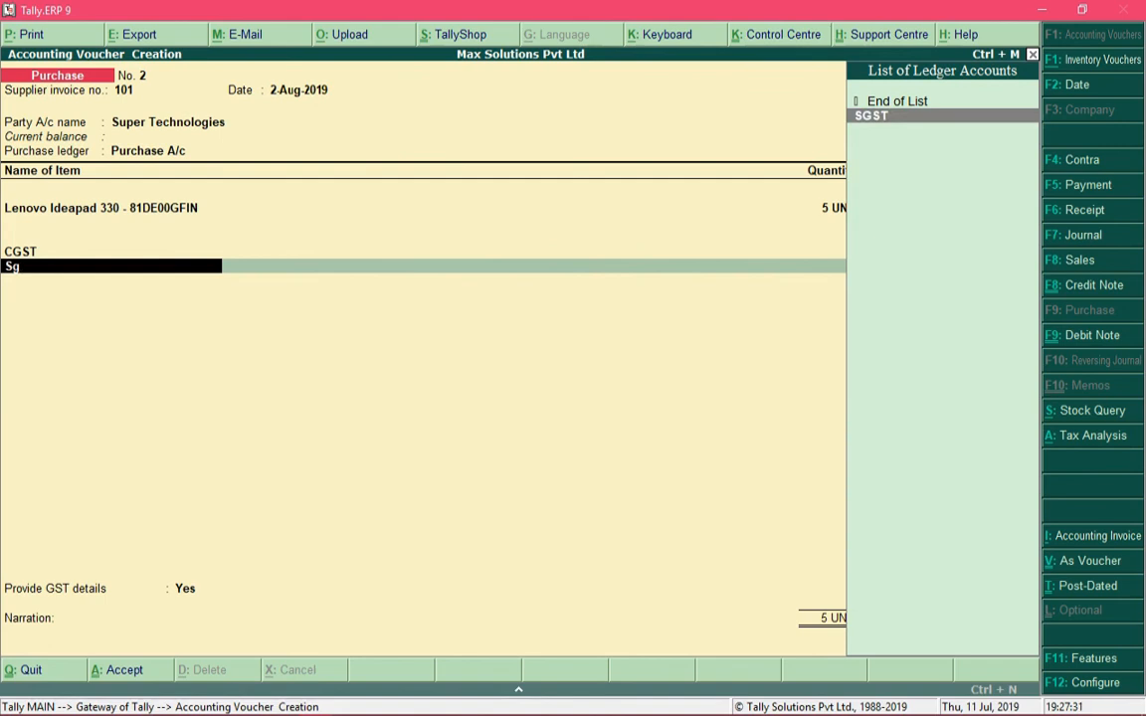
pyautogui.press('Return')
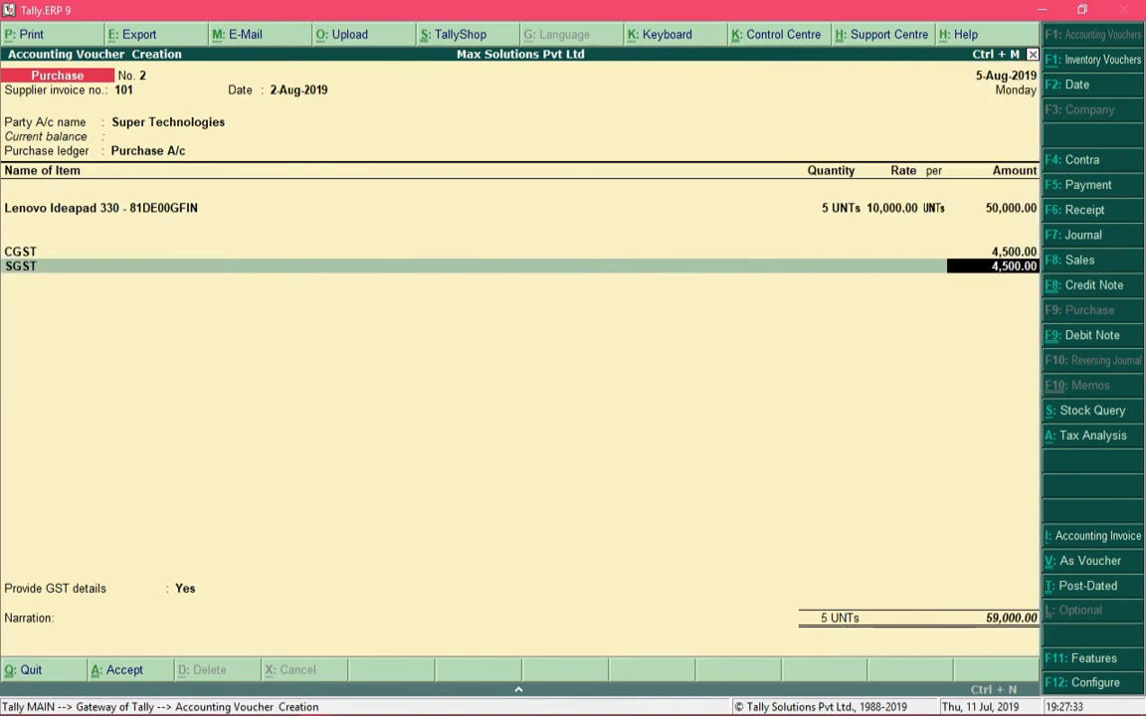